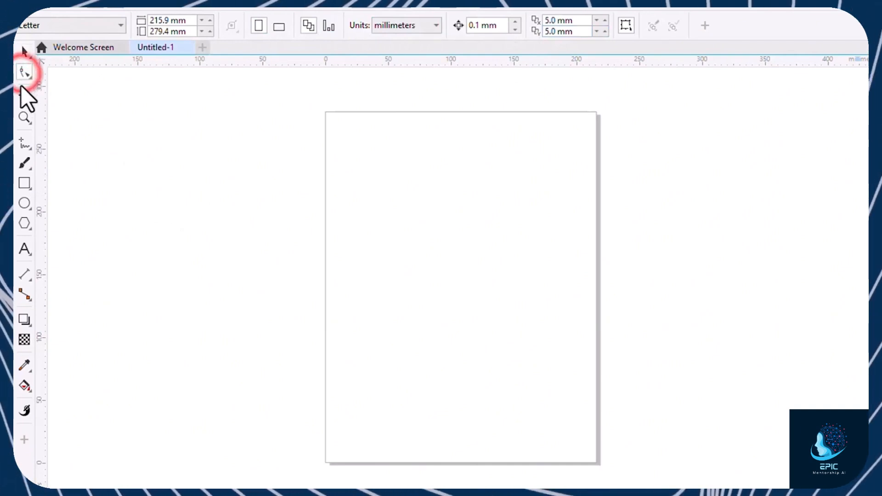
# Step: Switch through the Crop, Freehand and Painterly Brush tools to view the settings each one offers
pyautogui.click(23, 99)
pyautogui.click(24, 142)
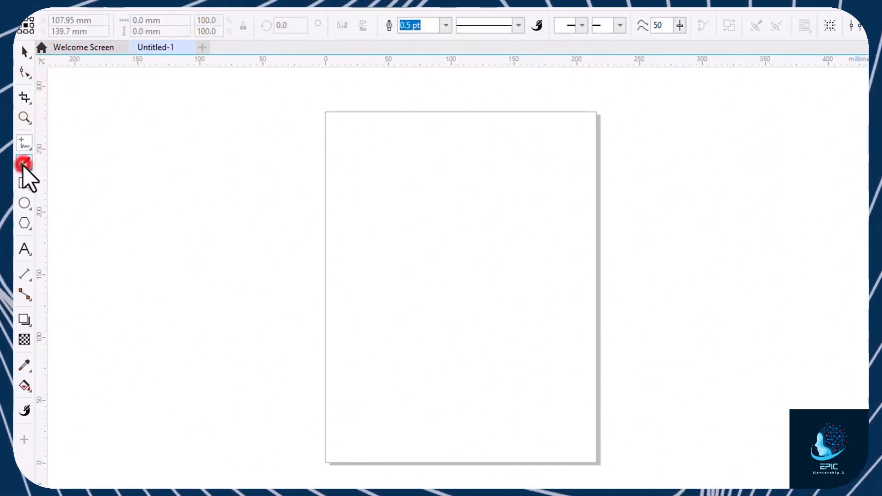
pyautogui.click(23, 164)
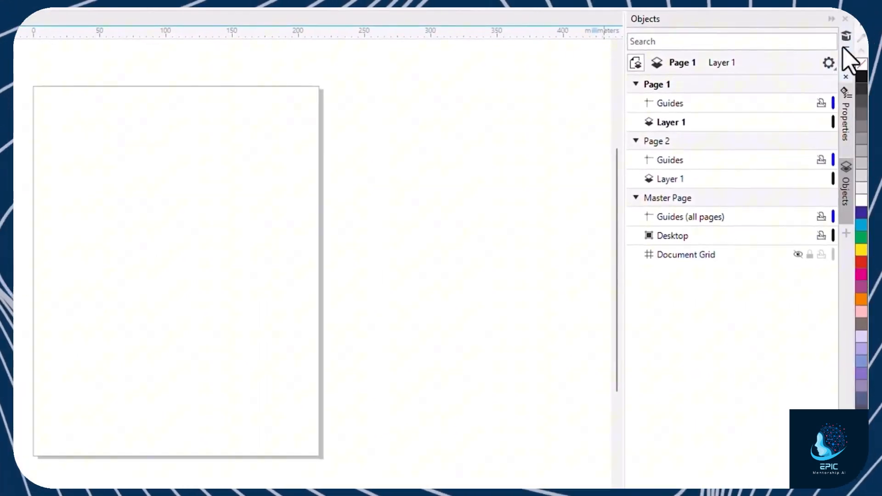
# Step: Examine the Properties docker, the Learn docker's hints for the Freehand tool, and the list of available dockers
pyautogui.click(846, 121)
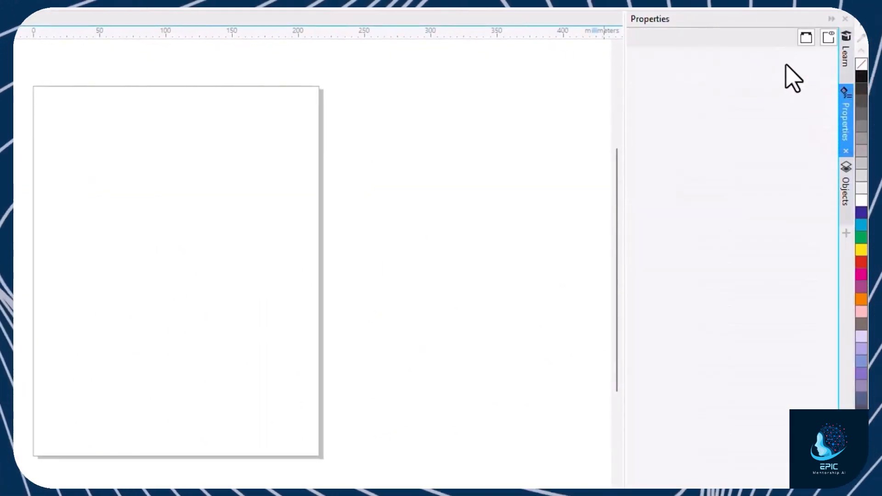
pyautogui.click(845, 57)
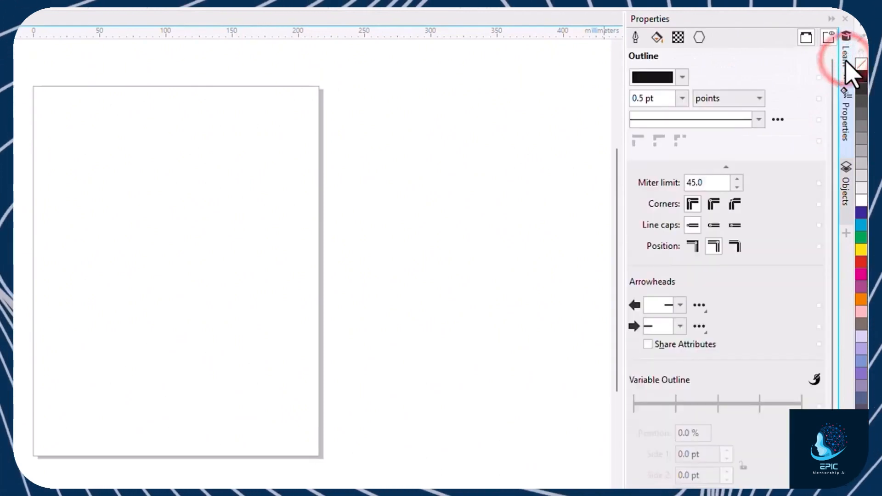
pyautogui.click(640, 43)
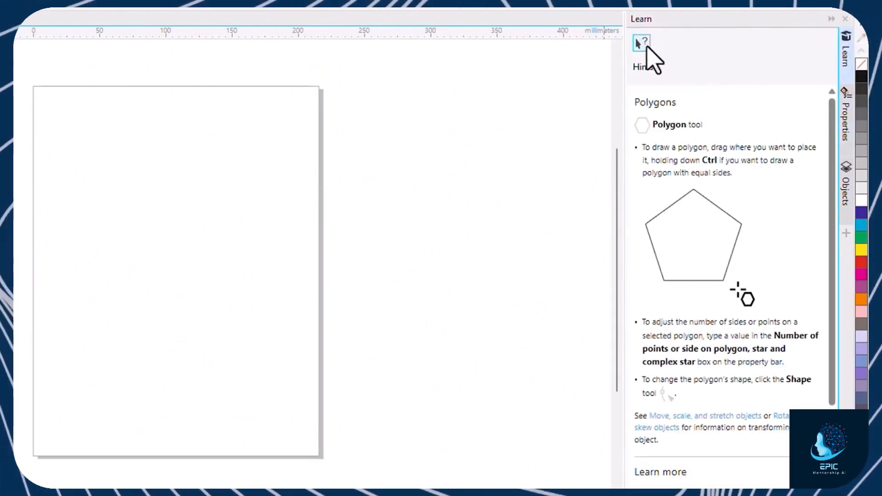
pyautogui.click(19, 148)
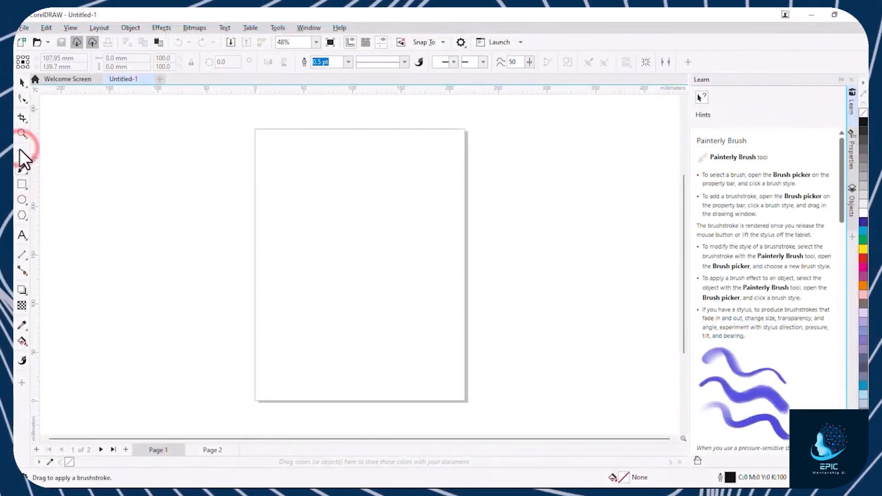
pyautogui.click(320, 29)
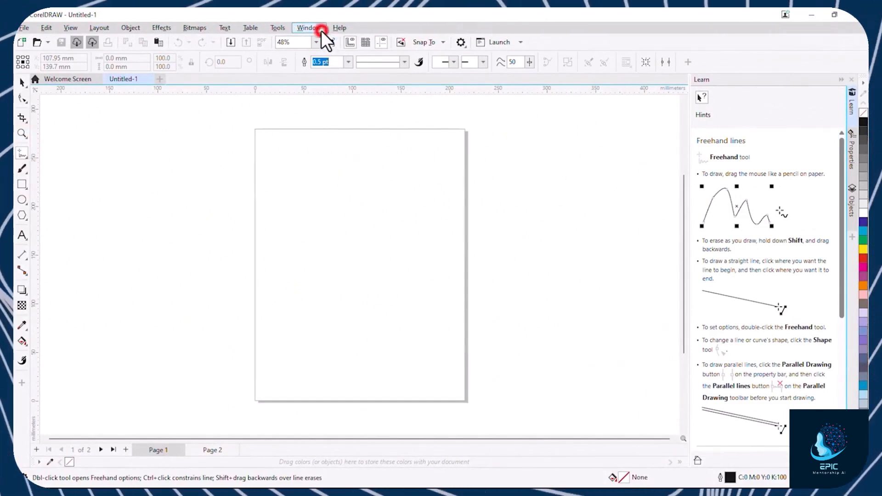
pyautogui.click(338, 174)
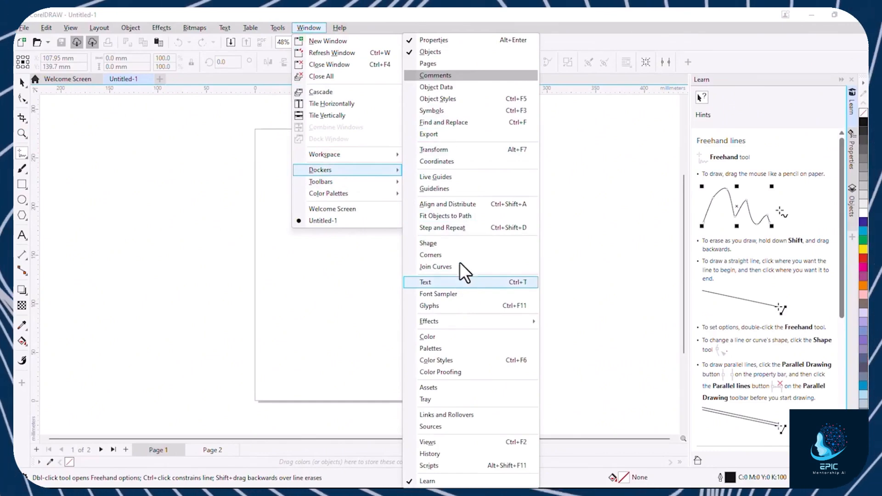
# Step: Set the interface color theme to Black in the Customization appearance options and apply it
pyautogui.click(280, 29)
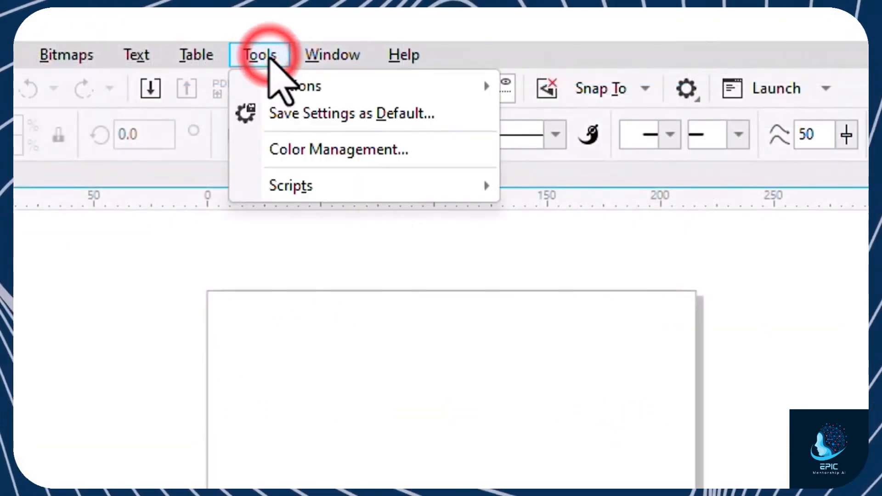
pyautogui.click(279, 86)
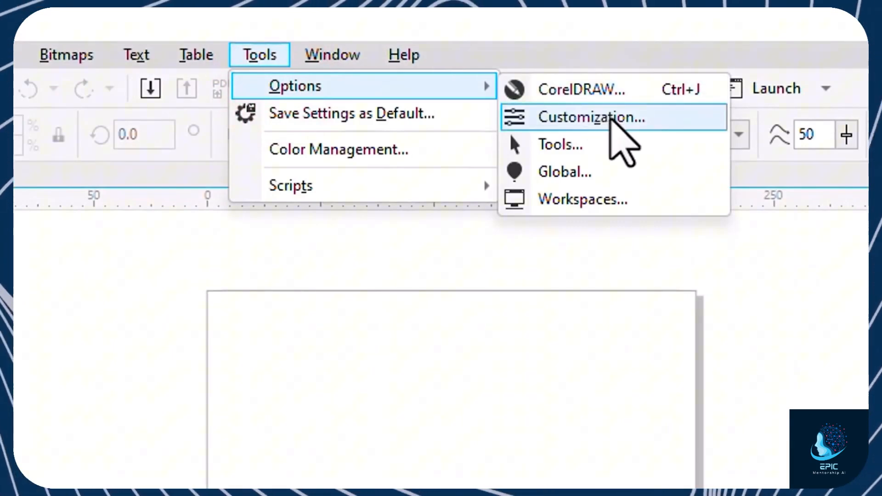
pyautogui.click(611, 119)
pyautogui.click(394, 229)
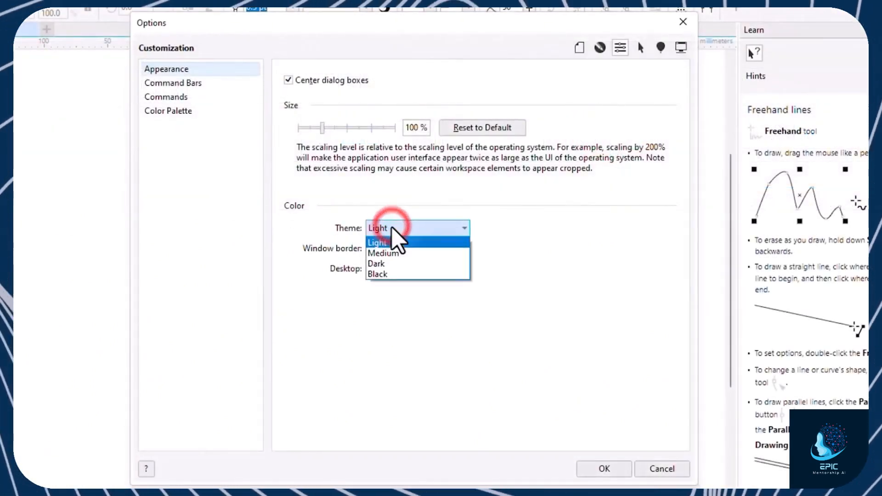
pyautogui.click(392, 274)
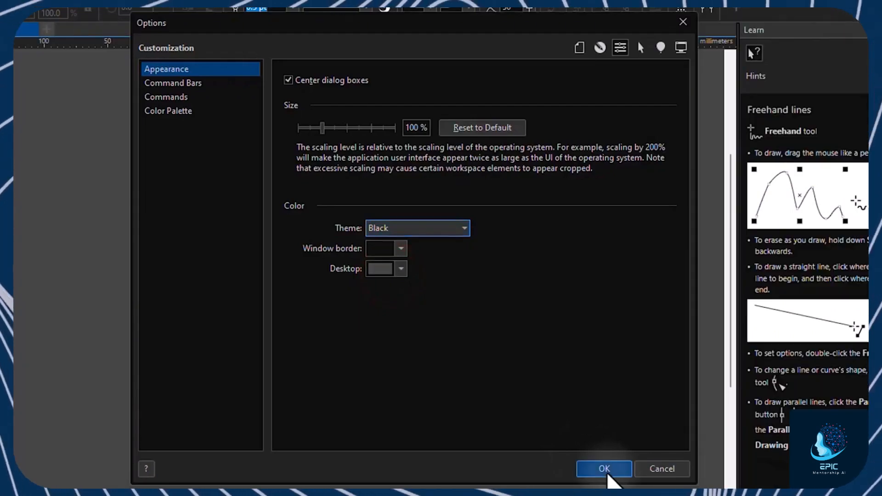
pyautogui.click(604, 469)
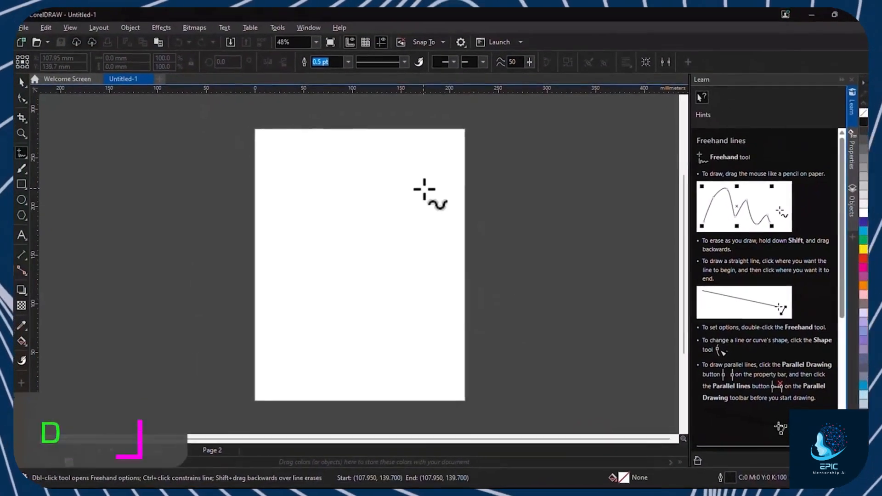
# Step: Paint a winding stroke down the page with the 50.8 mm Quirky Painterly Brush and inspect its texture up close
pyautogui.click(25, 169)
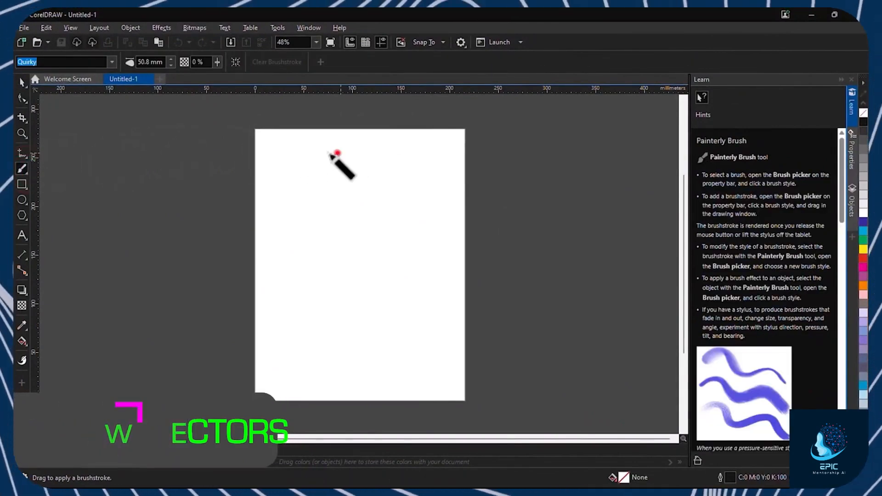
pyautogui.moveTo(340, 153); pyautogui.dragTo(370, 284)
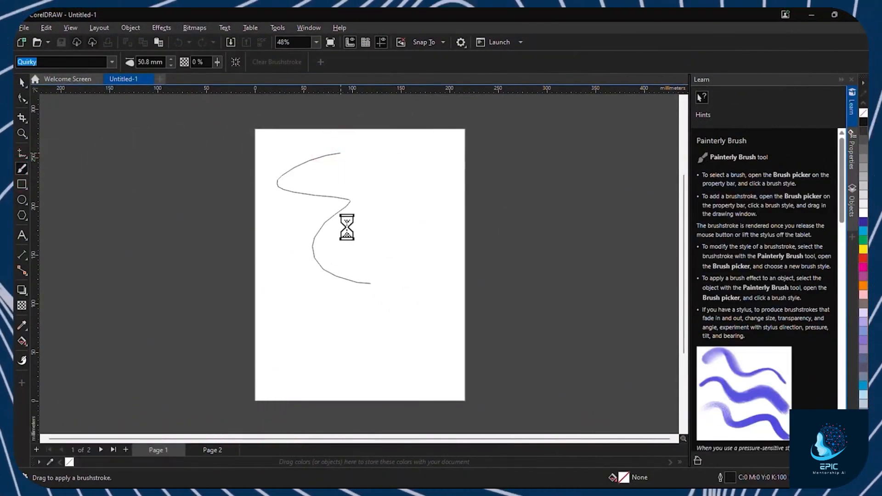
pyautogui.scroll(5, 347, 227)
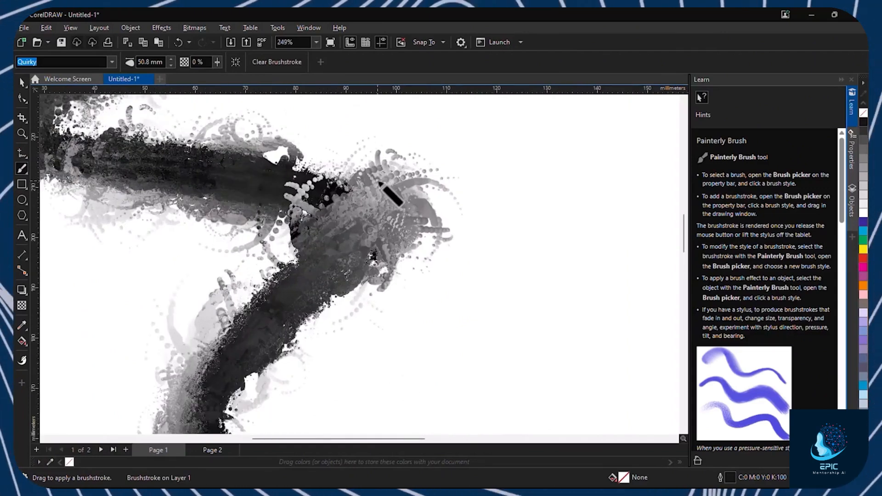
pyautogui.scroll(2, 380, 183)
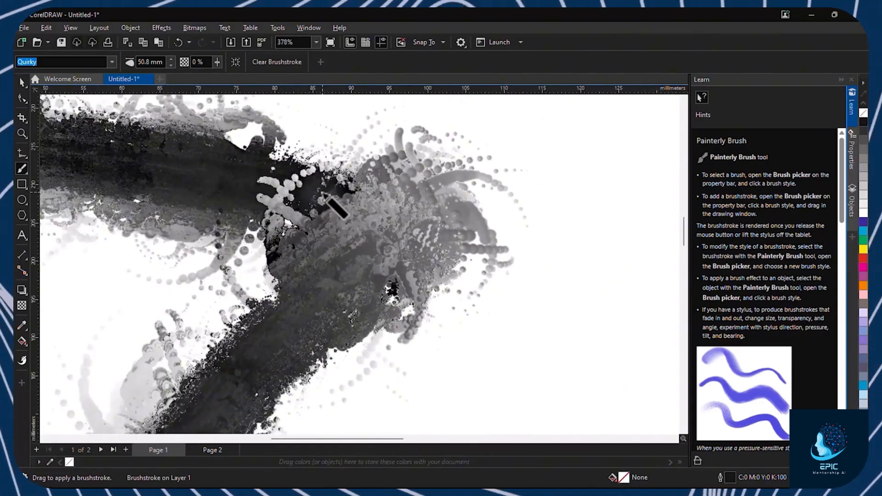
pyautogui.scroll(-4, 323, 196)
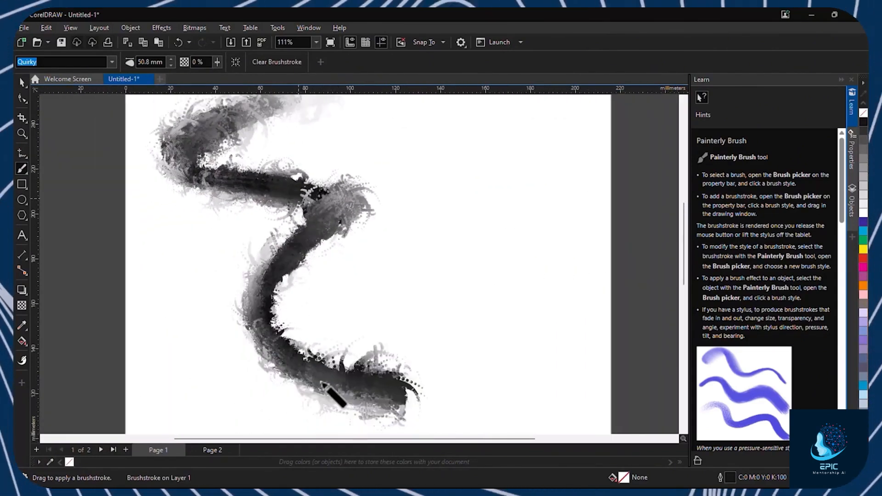
pyautogui.scroll(2, 323, 383)
pyautogui.scroll(-4, 322, 402)
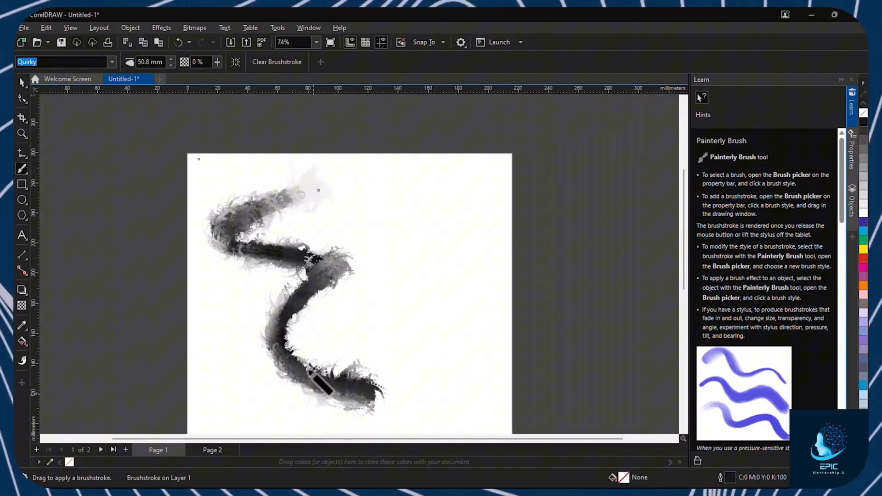
pyautogui.scroll(2, 225, 227)
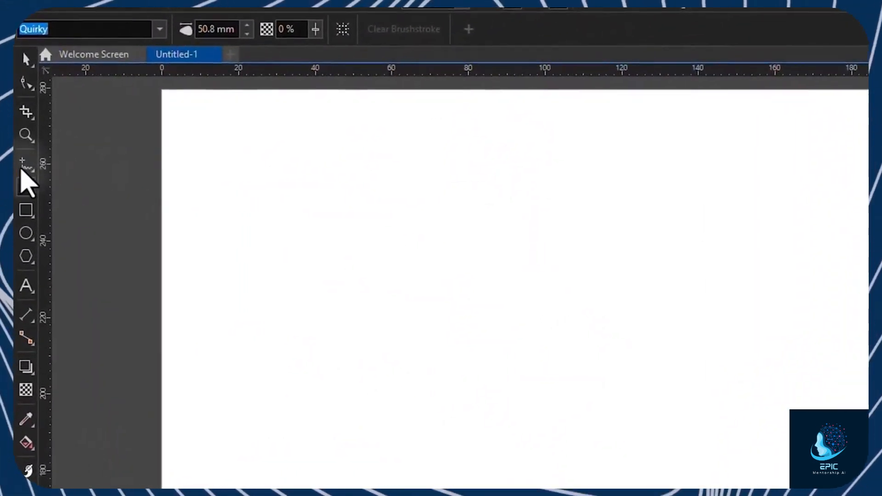
# Step: Draw a freehand curve about 60 by 18 mm near the page's upper-left corner, with a 1.5 pt solid outline
pyautogui.click(24, 172)
pyautogui.click(108, 168)
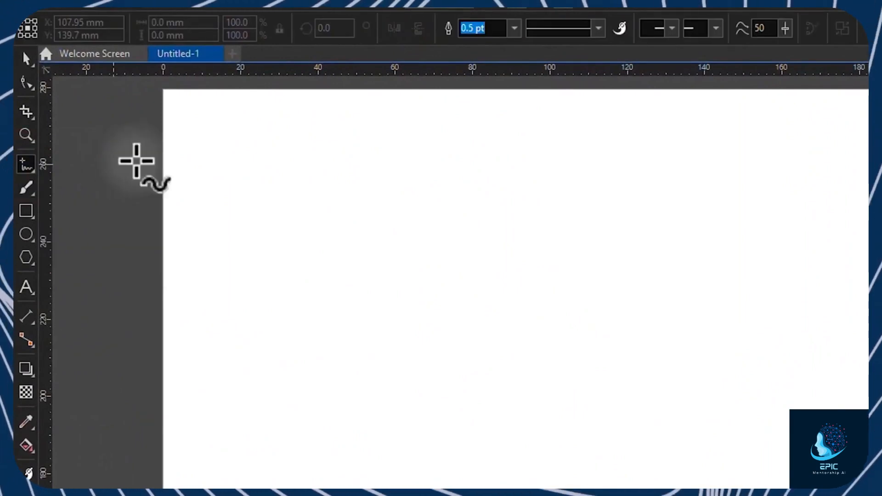
pyautogui.moveTo(257, 144)
pyautogui.mouseDown()
pyautogui.moveTo(216, 181)
pyautogui.moveTo(446, 215)
pyautogui.mouseUp()
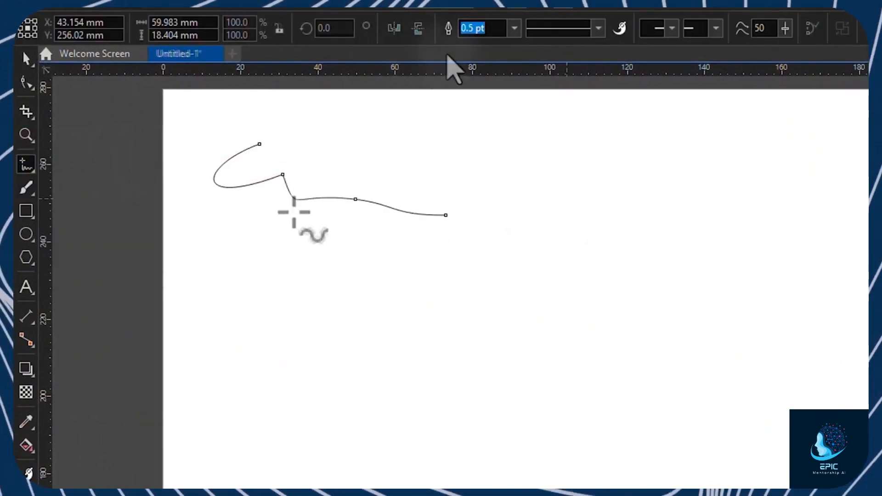
pyautogui.click(515, 28)
pyautogui.click(469, 100)
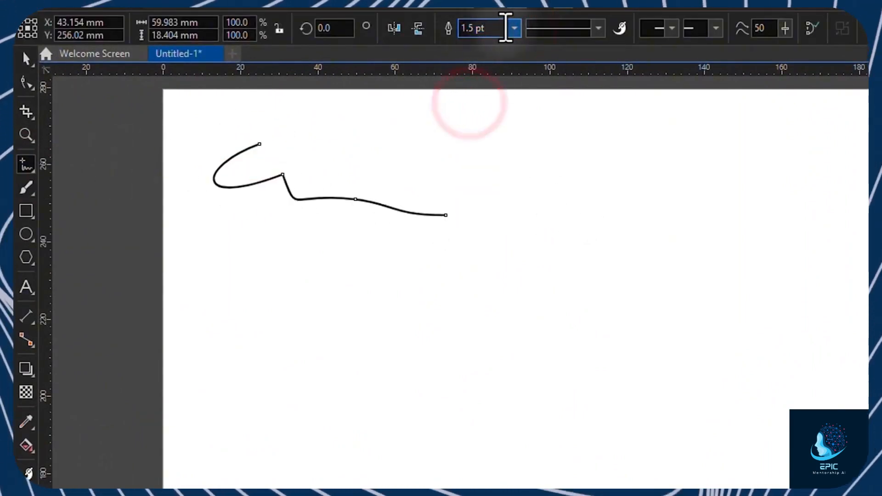
pyautogui.click(598, 28)
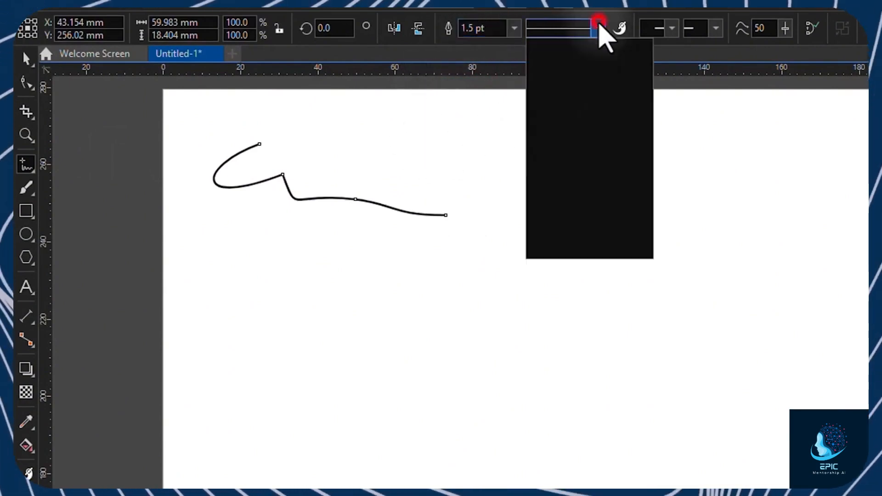
pyautogui.click(571, 114)
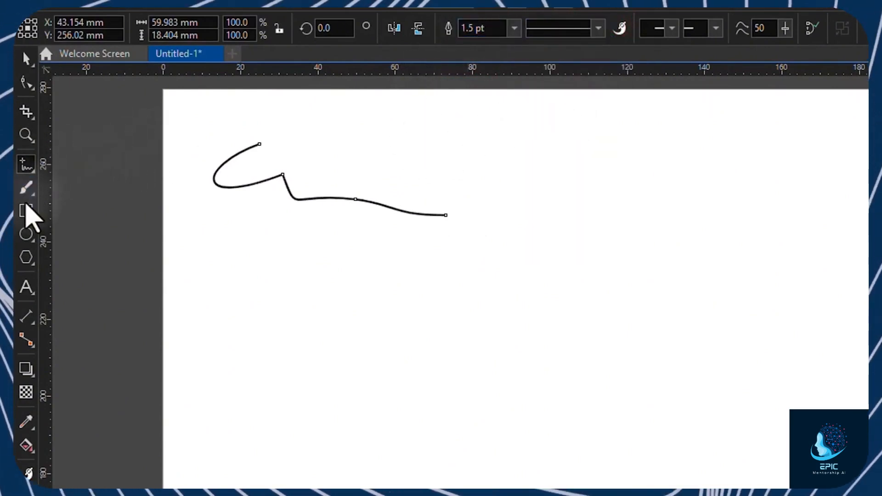
# Step: Draw a thick, tapering Artistic Media stroke below the freehand curve
pyautogui.click(26, 189)
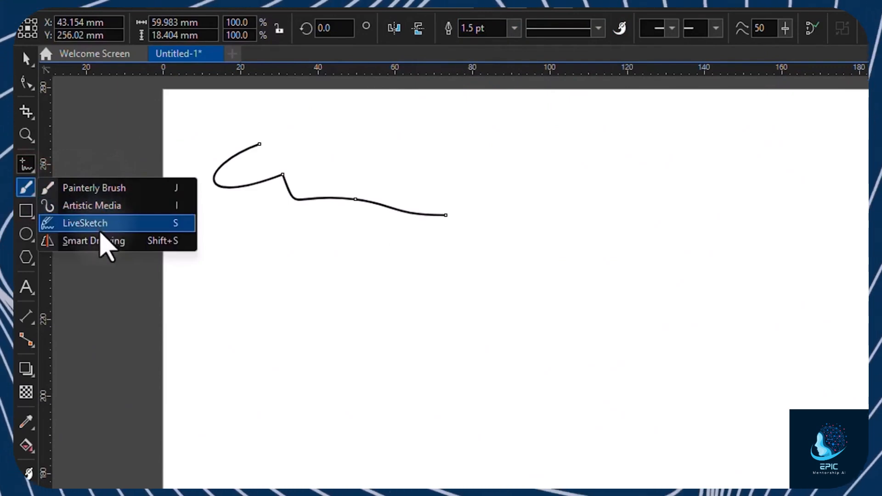
pyautogui.click(108, 206)
pyautogui.moveTo(220, 255); pyautogui.dragTo(416, 267)
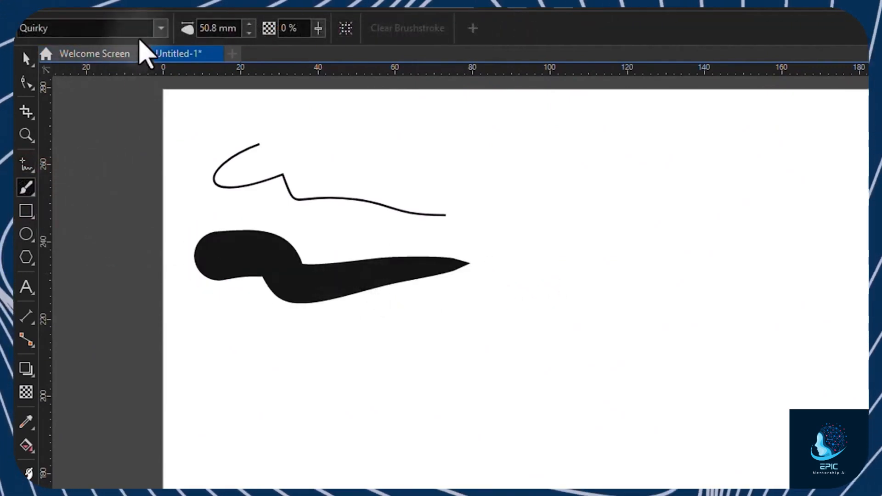
# Step: Choose the Silk Flower brush for the Painterly Brush tool and paint a horizontal stroke below the Artistic Media stroke
pyautogui.click(160, 28)
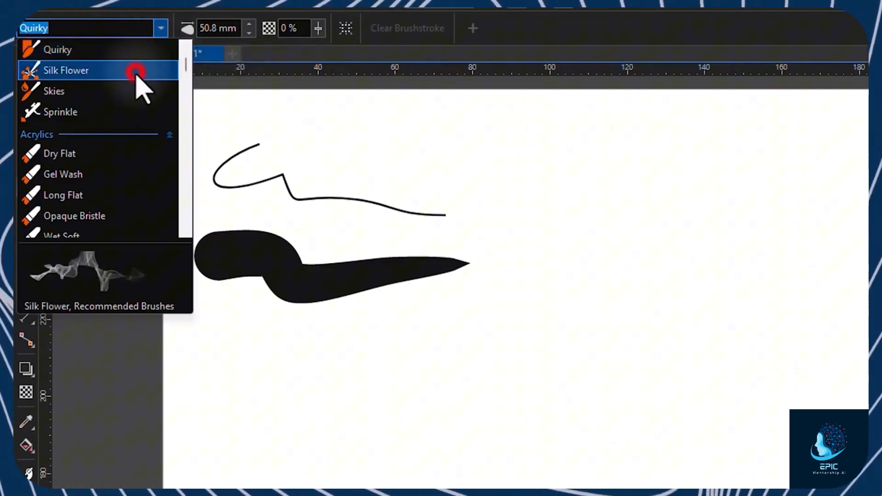
pyautogui.click(136, 72)
pyautogui.moveTo(214, 377); pyautogui.dragTo(462, 381)
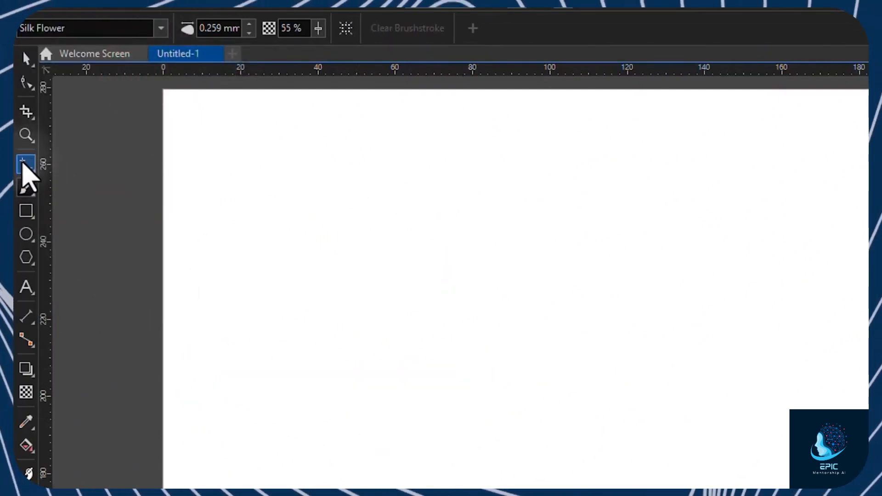
# Step: Draw a closed polyline shape about 48 by 37 mm with three straight edges and a wavy freehand lower side
pyautogui.click(24, 165)
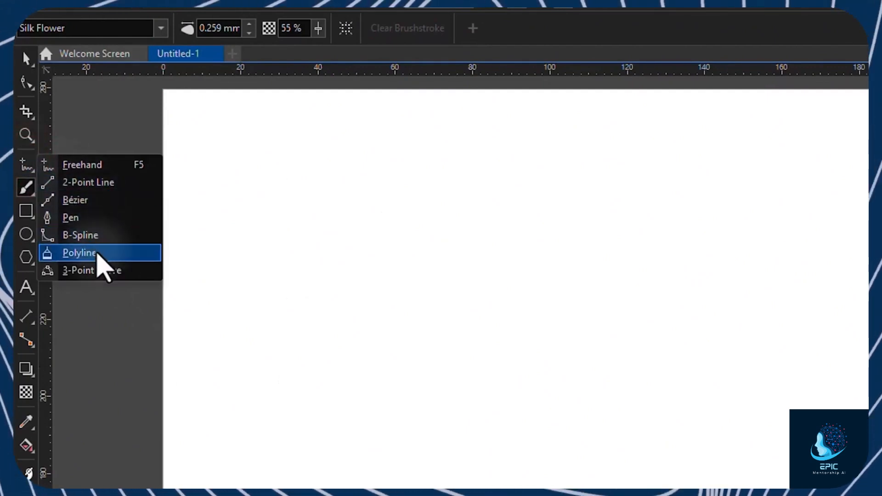
pyautogui.click(92, 252)
pyautogui.click(214, 193)
pyautogui.click(312, 122)
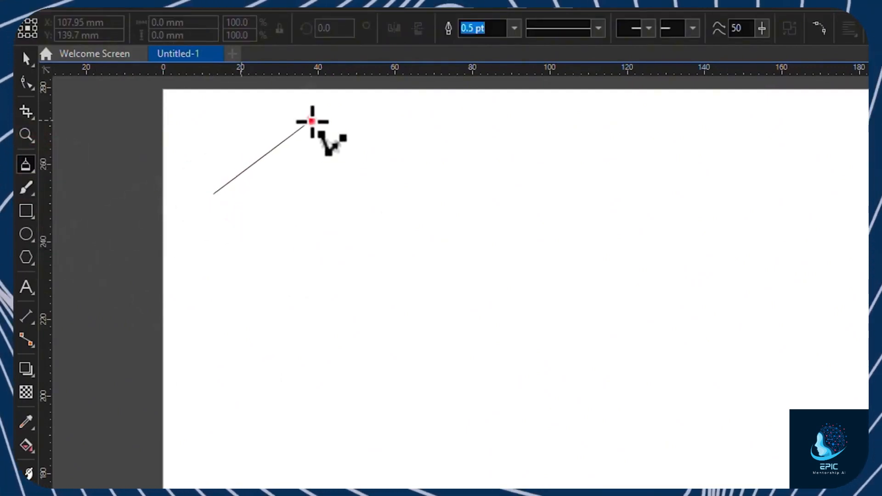
pyautogui.click(312, 122)
pyautogui.click(386, 194)
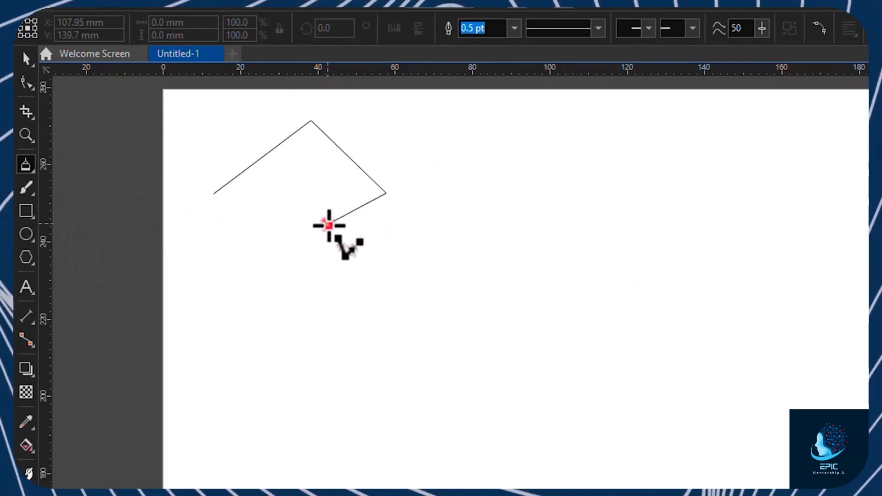
pyautogui.moveTo(328, 225)
pyautogui.mouseDown()
pyautogui.moveTo(309, 205)
pyautogui.moveTo(269, 243)
pyautogui.moveTo(246, 240)
pyautogui.moveTo(221, 264)
pyautogui.moveTo(208, 237)
pyautogui.moveTo(215, 193)
pyautogui.mouseUp()
pyautogui.click(214, 193)
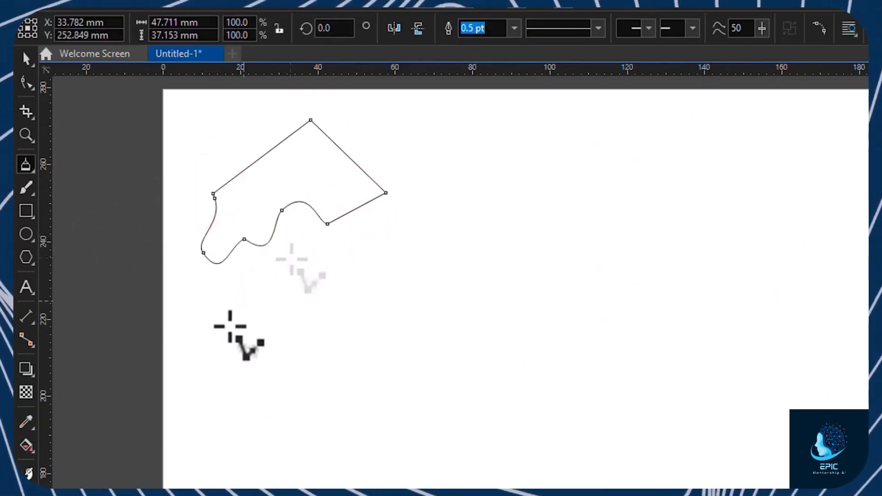
# Step: Draw an open two-segment polyline peak about 42 by 16 mm below the closed shape
pyautogui.click(228, 325)
pyautogui.click(305, 265)
pyautogui.doubleClick(389, 326)
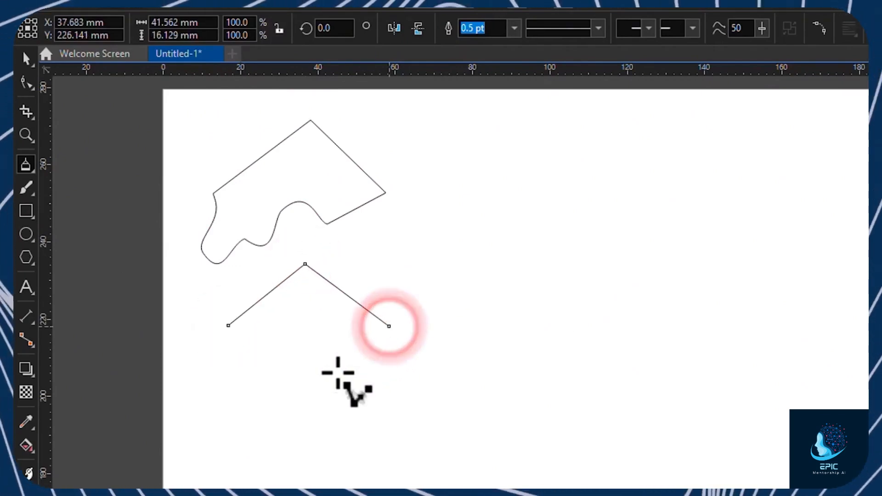
# Step: Draw a 3-Point Curve below the polyline peak, rising from lower left toward the peak and bulging to the right
pyautogui.click(31, 170)
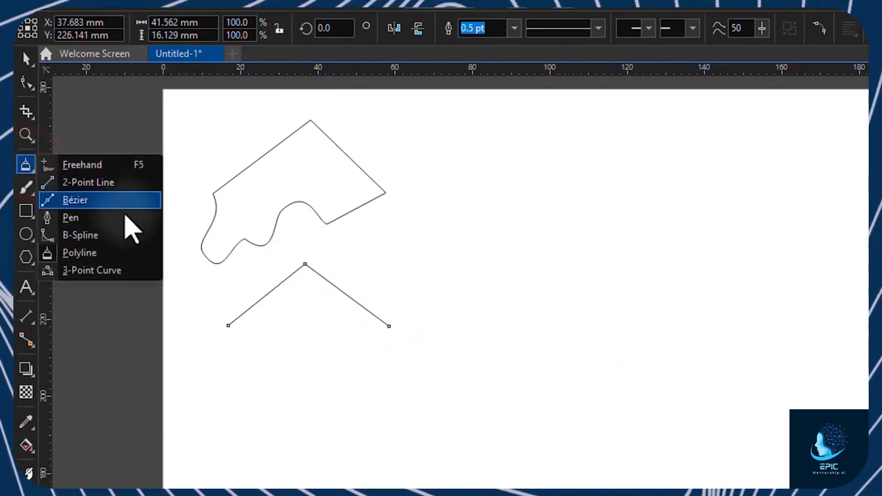
pyautogui.click(146, 271)
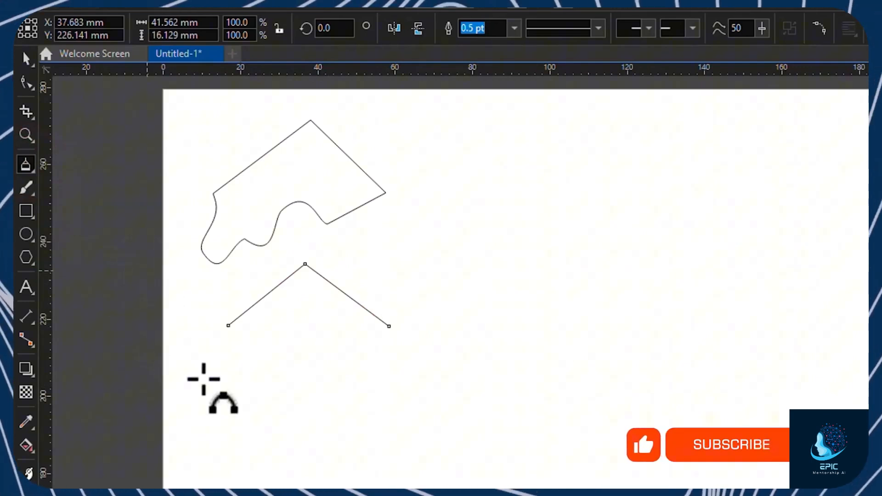
pyautogui.moveTo(204, 414)
pyautogui.mouseDown()
pyautogui.moveTo(256, 388)
pyautogui.moveTo(302, 329)
pyautogui.mouseUp()
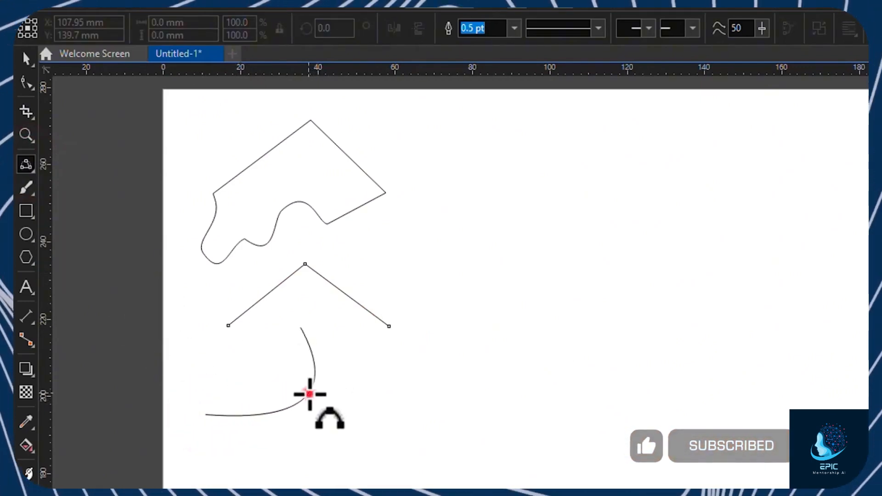
pyautogui.click(306, 390)
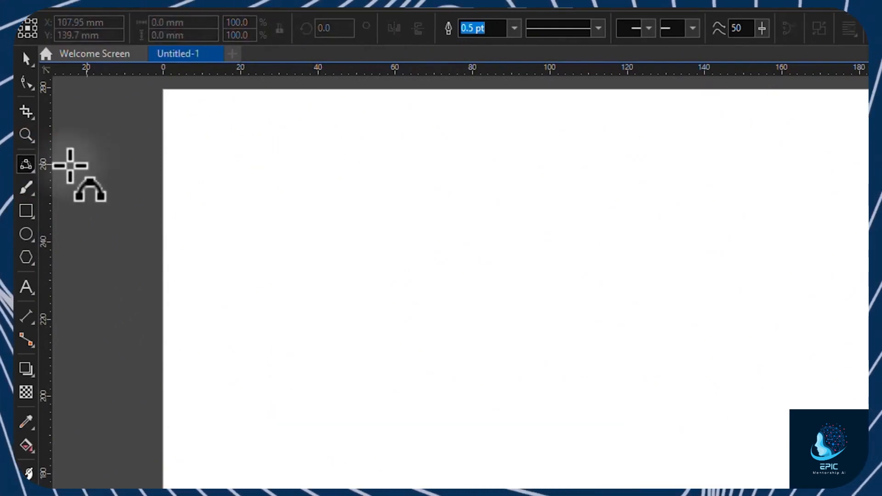
# Step: Draw an open B-Spline loop about 46 by 17 mm near the page's upper-left corner
pyautogui.click(32, 170)
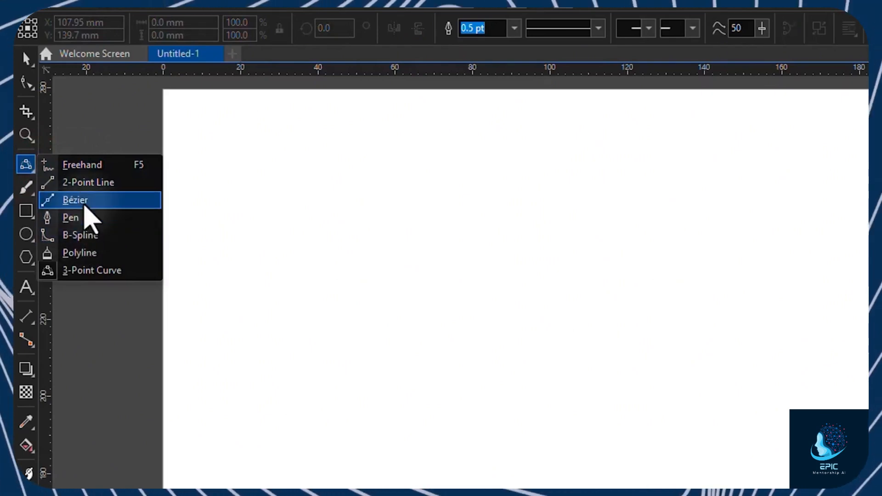
pyautogui.click(88, 234)
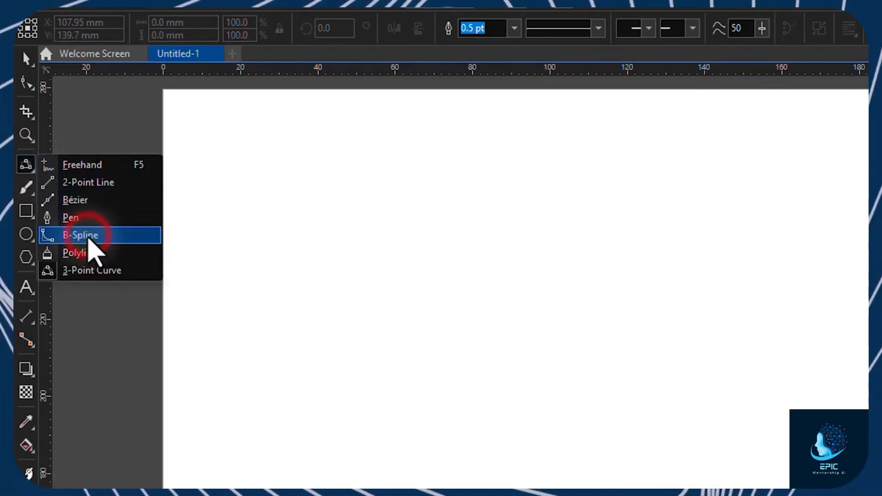
pyautogui.click(188, 211)
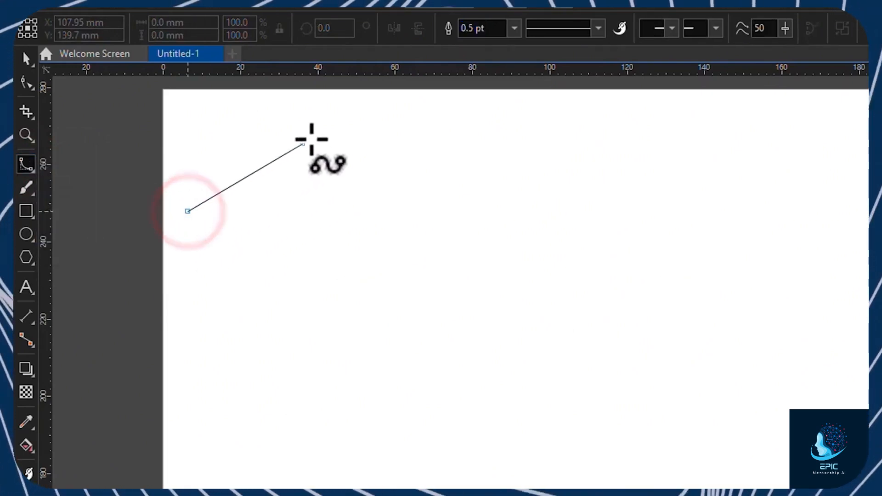
pyautogui.click(311, 138)
pyautogui.click(398, 202)
pyautogui.click(272, 225)
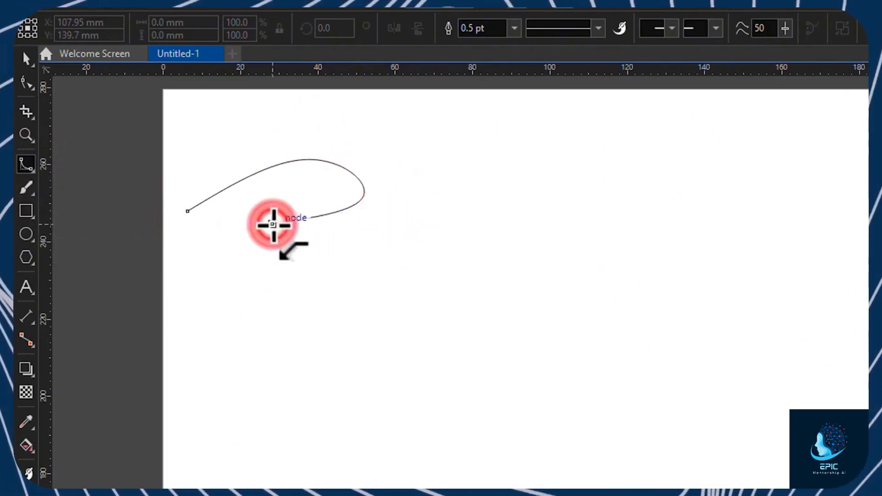
# Step: Draw a Pen path below the B-Spline curve, starting with a straight rising segment and continuing with curved segments
pyautogui.click(29, 167)
pyautogui.click(103, 217)
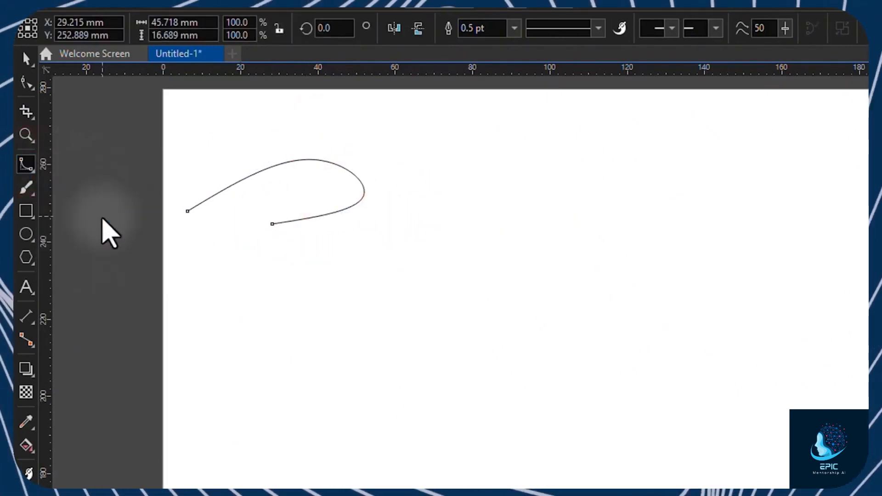
pyautogui.click(205, 302)
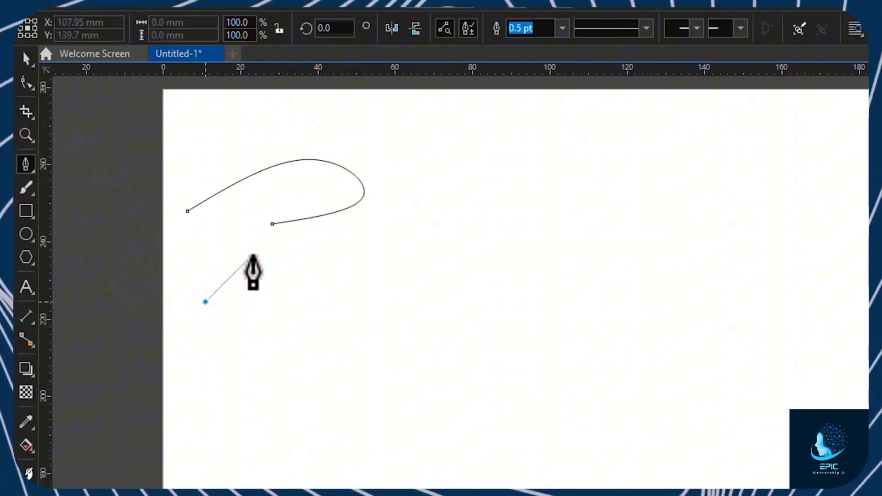
pyautogui.click(254, 250)
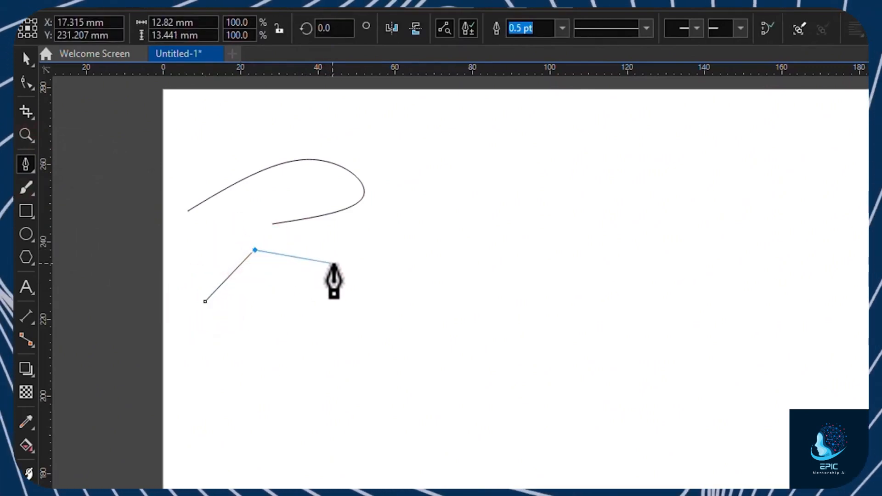
pyautogui.moveTo(333, 263); pyautogui.dragTo(316, 299)
pyautogui.moveTo(262, 285); pyautogui.dragTo(230, 308)
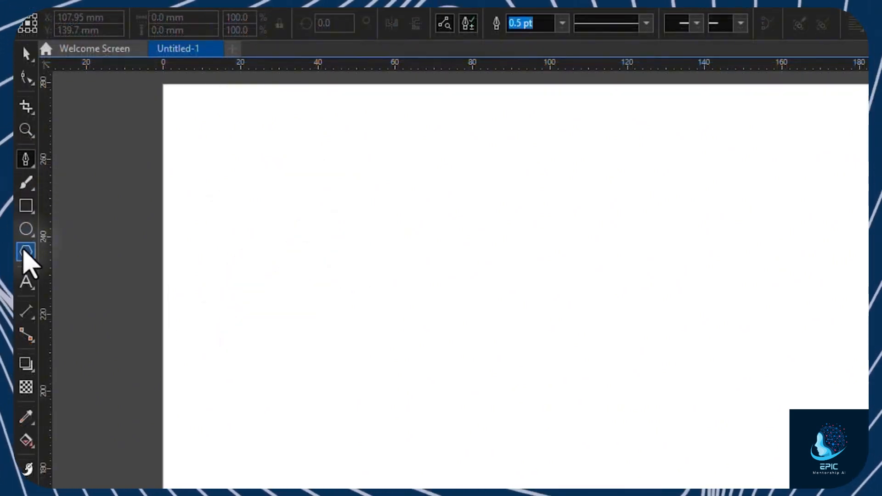
# Step: Draw a rectangle about 27 by 17 mm near the page's upper-left corner and a pentagon about 26 by 25 mm below it
pyautogui.click(26, 205)
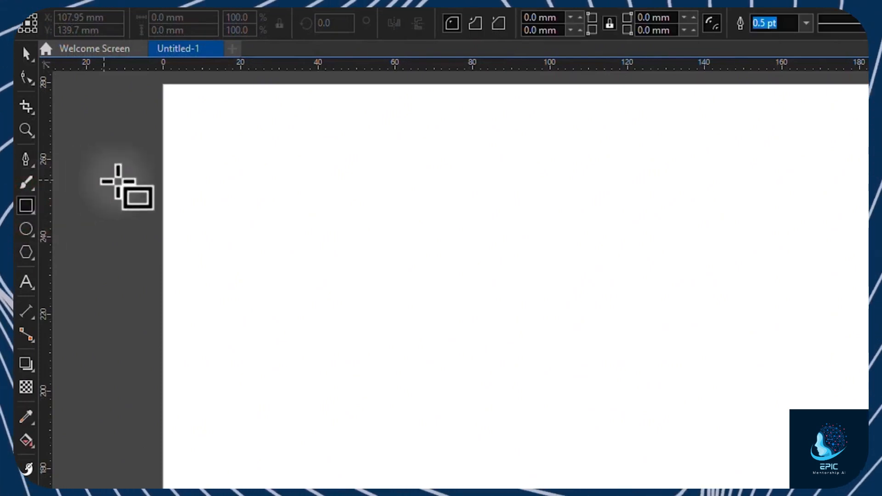
pyautogui.moveTo(203, 124); pyautogui.dragTo(308, 190)
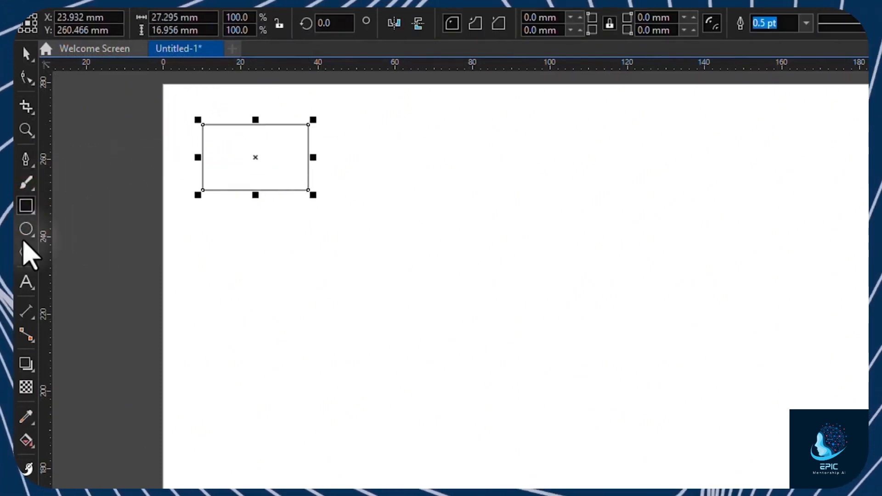
pyautogui.click(26, 252)
pyautogui.moveTo(235, 314); pyautogui.dragTo(344, 212)
# Step: Draw a wavy flag banner from the Common Shapes, about 58 by 30 mm, below the pentagon
pyautogui.click(25, 256)
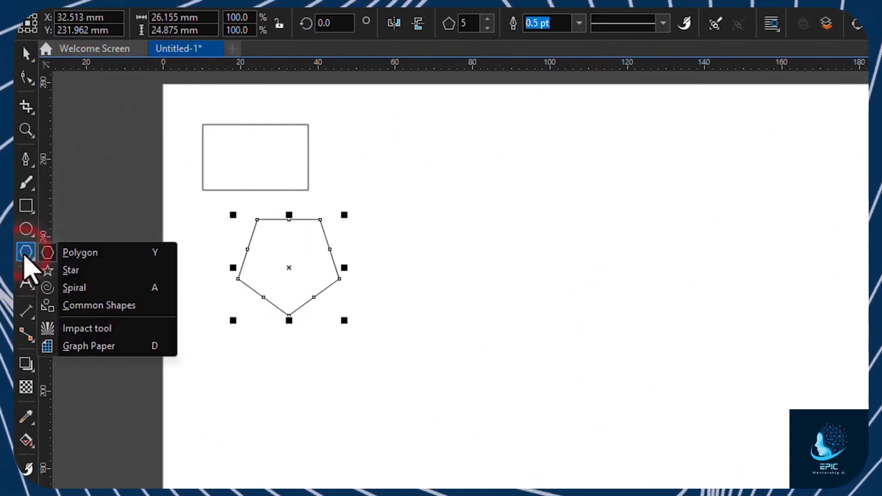
pyautogui.click(102, 305)
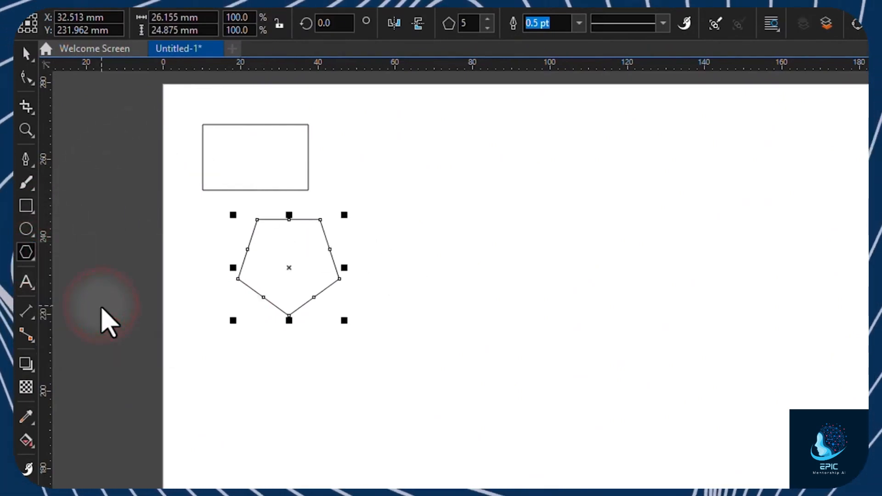
pyautogui.click(452, 26)
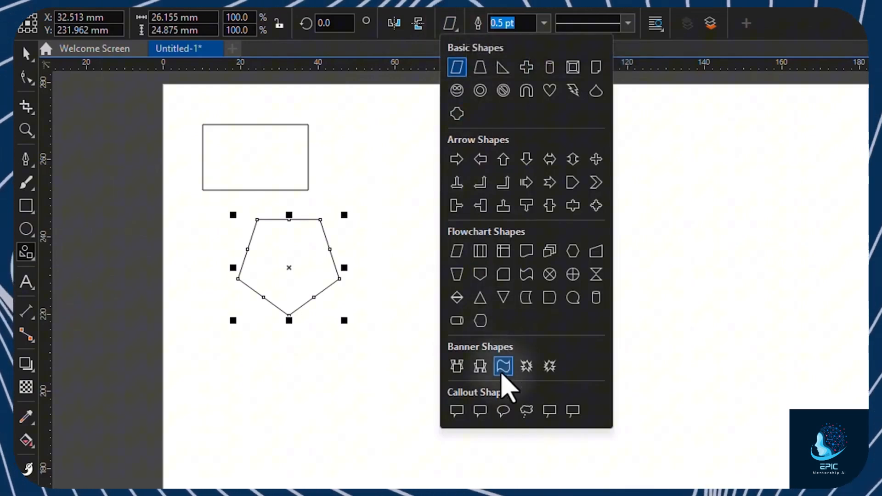
pyautogui.click(503, 367)
pyautogui.moveTo(202, 432); pyautogui.dragTo(427, 318)
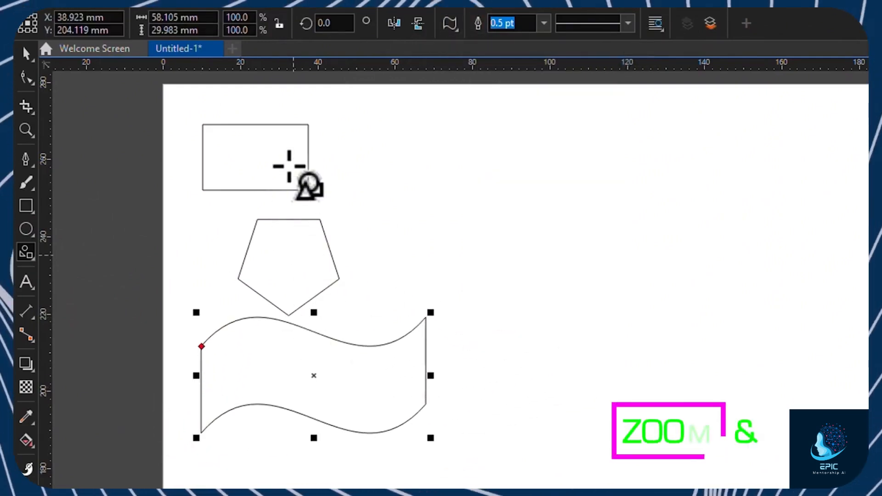
# Step: Hide the rulers and show them again, and toggle the document grid on and back off
pyautogui.scroll(5, 289, 167)
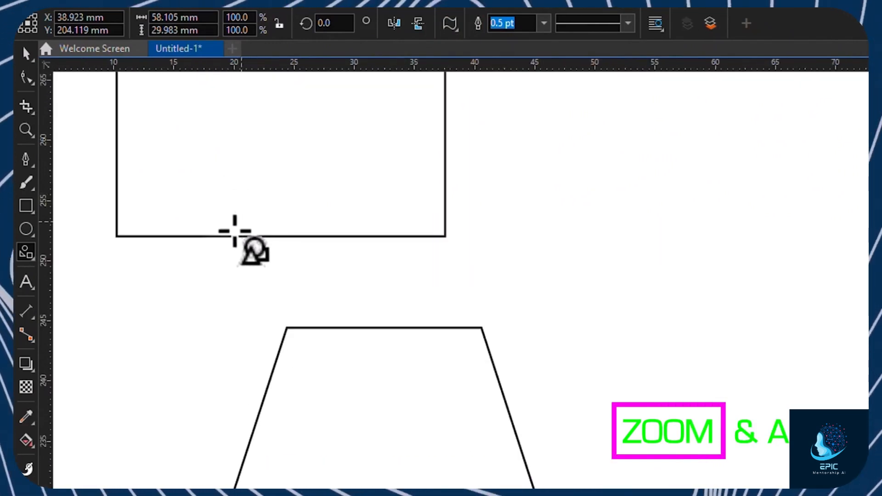
pyautogui.scroll(-5, 234, 232)
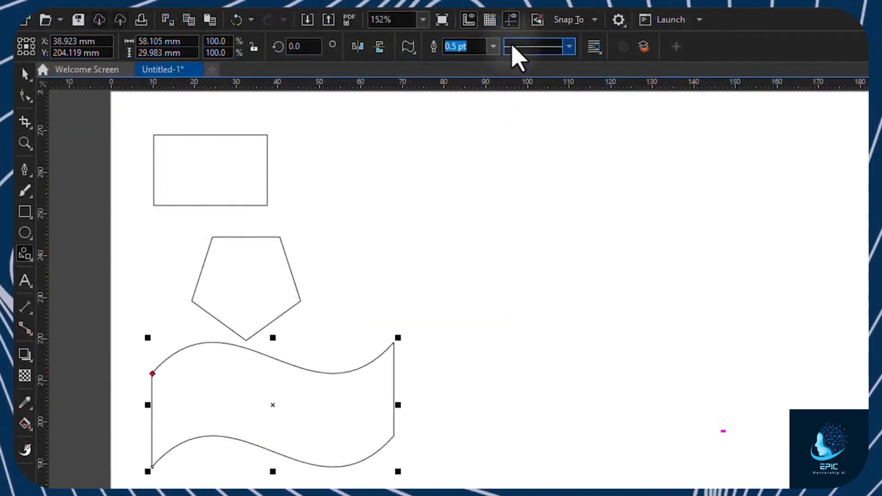
pyautogui.click(470, 22)
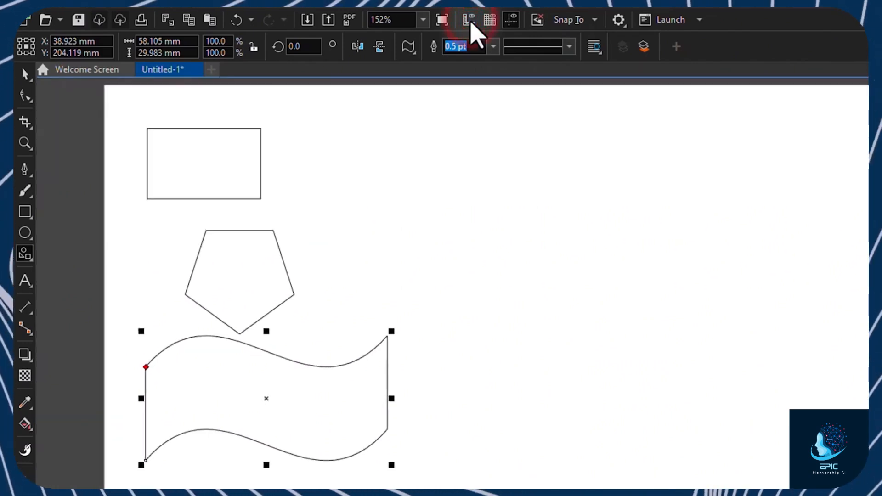
pyautogui.click(470, 22)
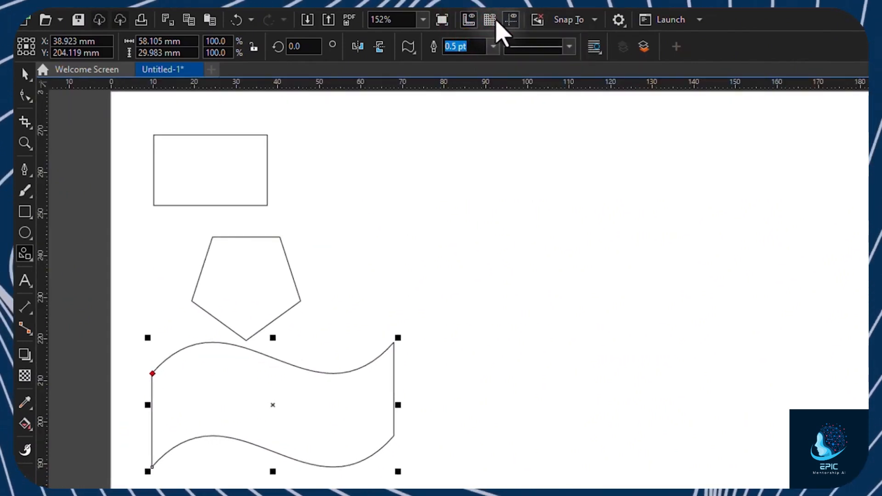
pyautogui.click(488, 22)
pyautogui.click(487, 23)
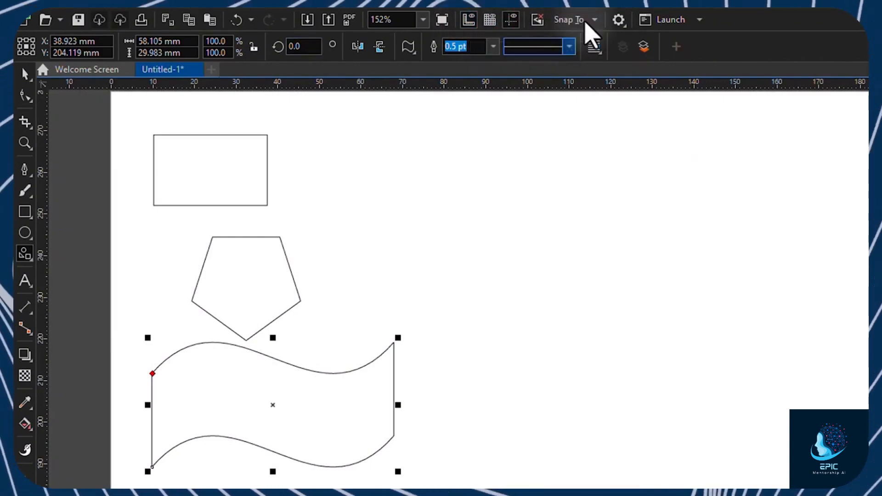
# Step: Review the Snap To options and try a straight Freehand line snapping down to the banner's upper edge
pyautogui.click(587, 22)
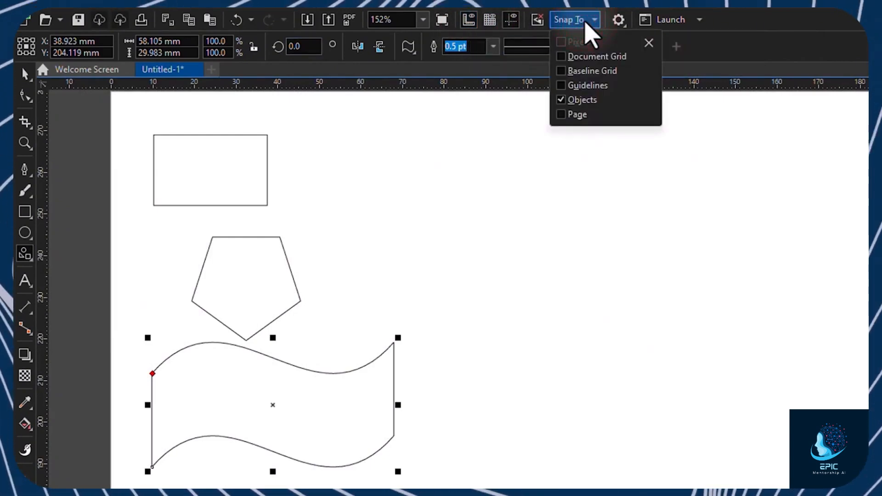
pyautogui.press('F5')
pyautogui.click(382, 204)
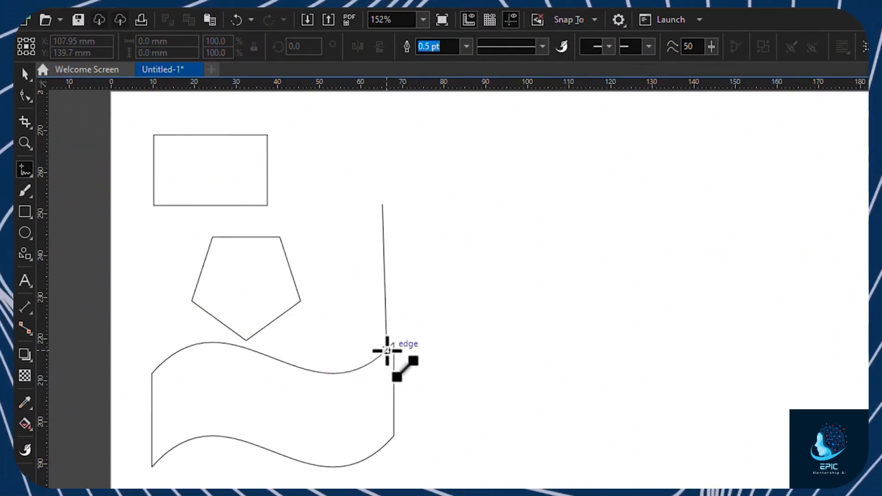
pyautogui.press('Escape')
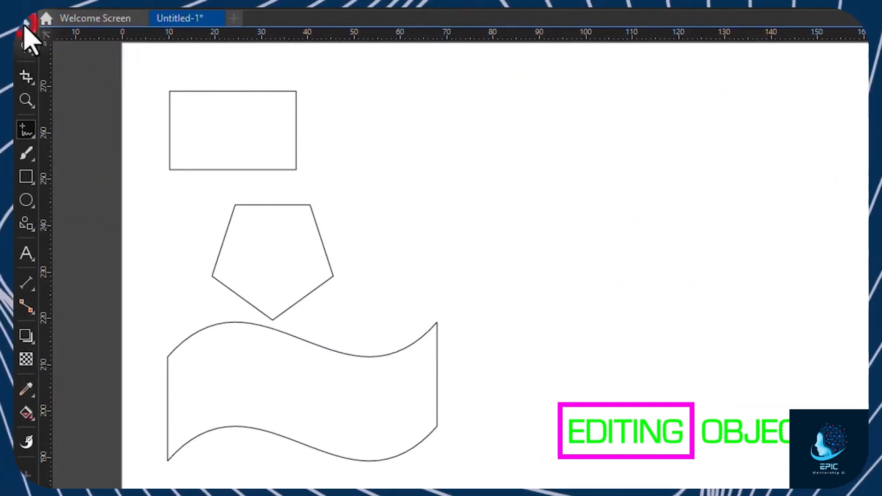
# Step: Move the wavy banner to the right of the pentagon and scale it down slightly from its upper-right corner
pyautogui.click(25, 23)
pyautogui.click(243, 167)
pyautogui.click(286, 247)
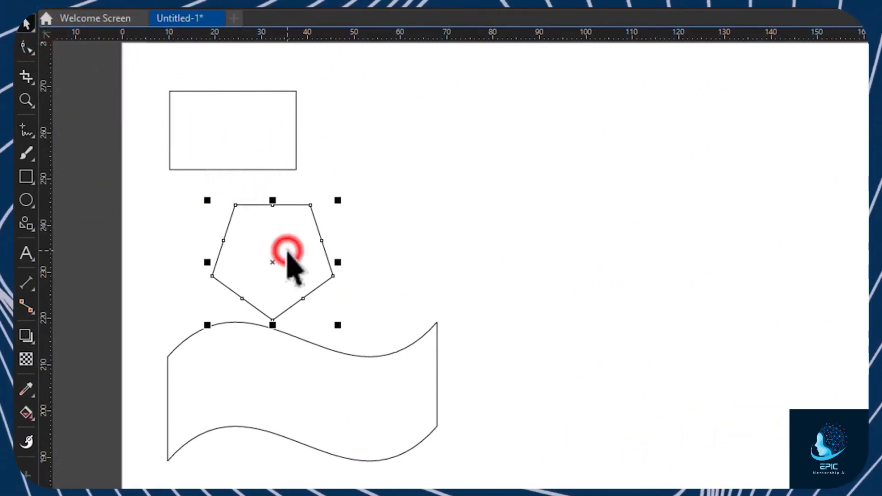
pyautogui.click(345, 393)
pyautogui.moveTo(346, 396); pyautogui.dragTo(536, 275)
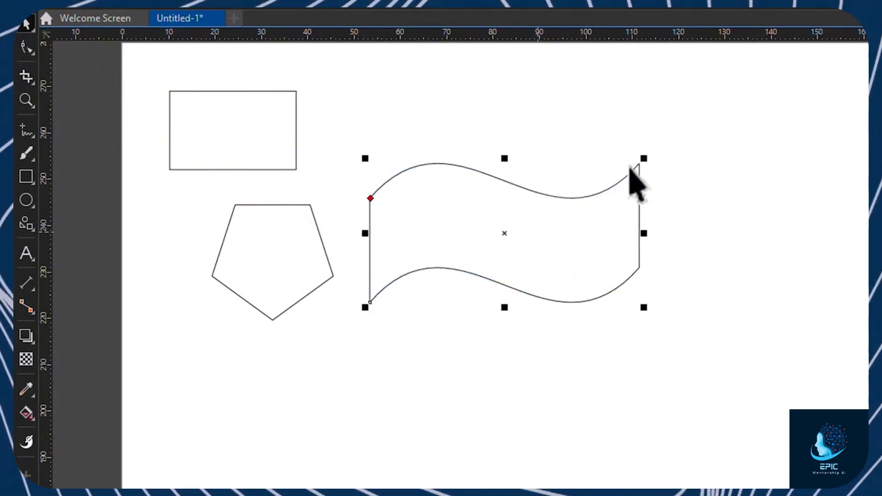
pyautogui.moveTo(647, 155); pyautogui.dragTo(642, 102)
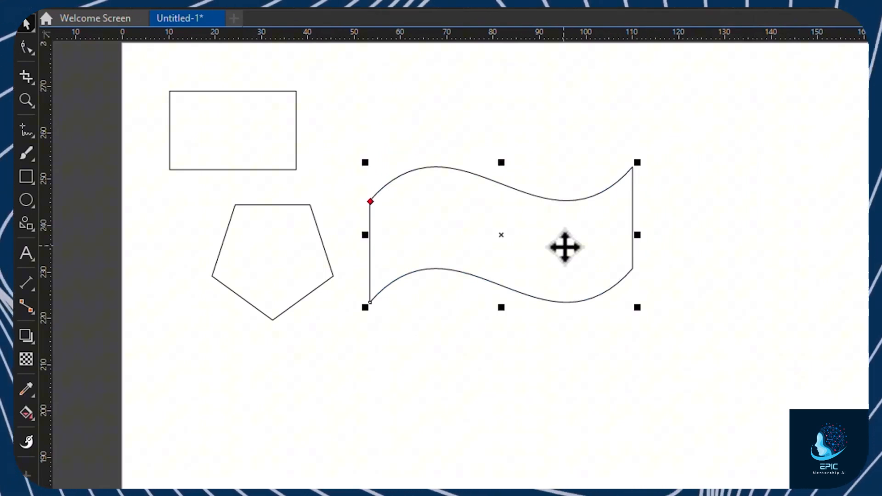
# Step: Rotate the wavy banner clockwise about its centre and skew its right side upward
pyautogui.click(527, 222)
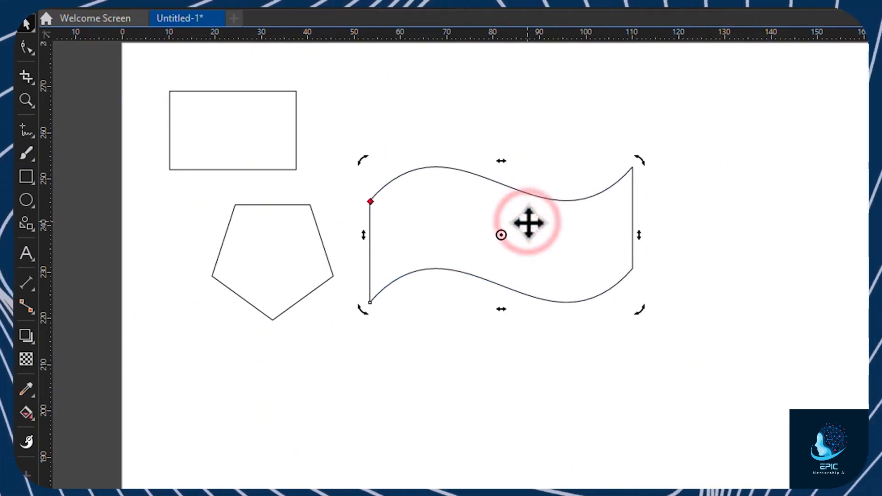
pyautogui.moveTo(642, 162); pyautogui.dragTo(665, 206)
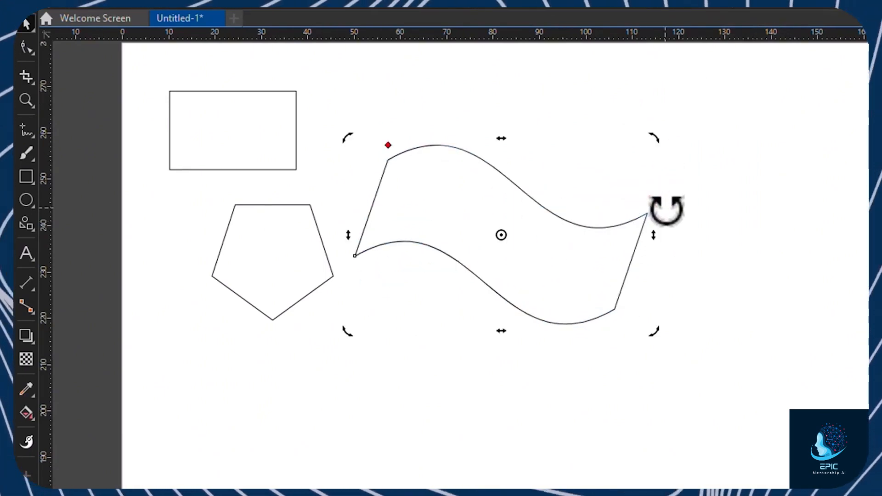
pyautogui.moveTo(654, 240); pyautogui.dragTo(656, 184)
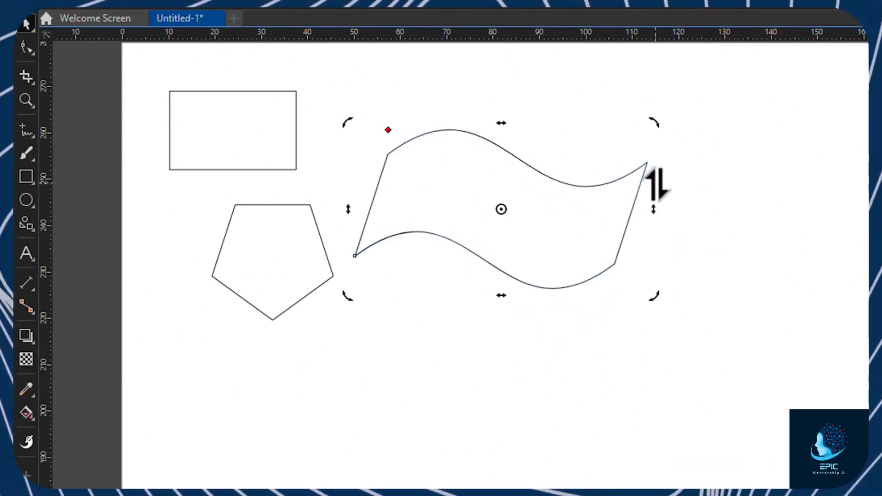
# Step: Rotate the banner clockwise around a rotation centre shifted toward its left end, and move it about 32 mm farther right
pyautogui.moveTo(501, 209); pyautogui.dragTo(406, 212)
pyautogui.moveTo(654, 124)
pyautogui.mouseDown()
pyautogui.moveTo(701, 193)
pyautogui.moveTo(715, 232)
pyautogui.moveTo(708, 170)
pyautogui.mouseUp()
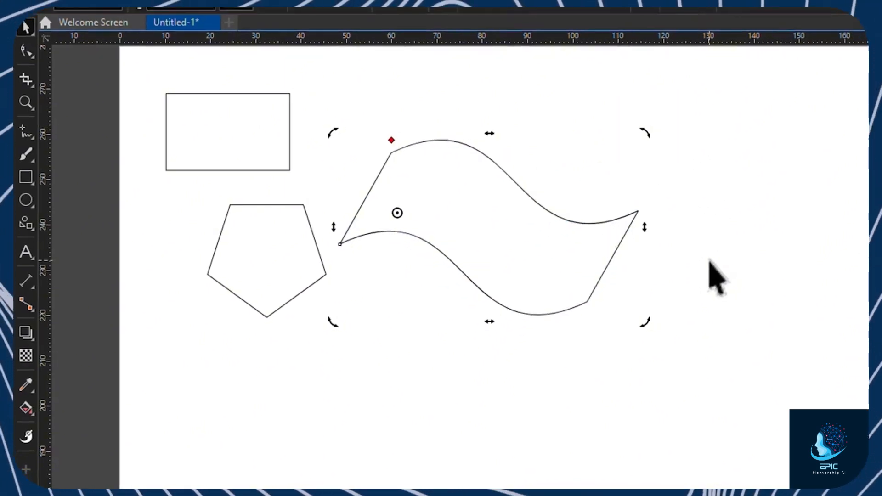
pyautogui.moveTo(562, 245); pyautogui.dragTo(714, 241)
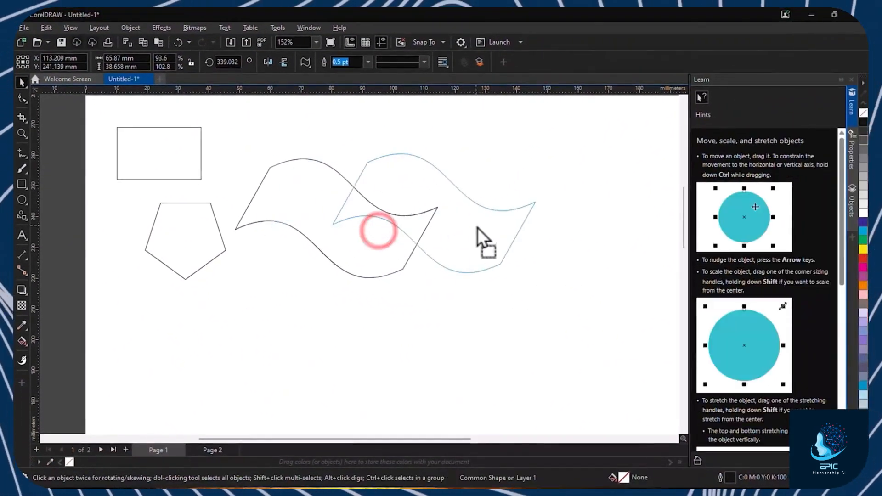
pyautogui.moveTo(478, 228); pyautogui.dragTo(478, 228)
pyautogui.click(445, 214)
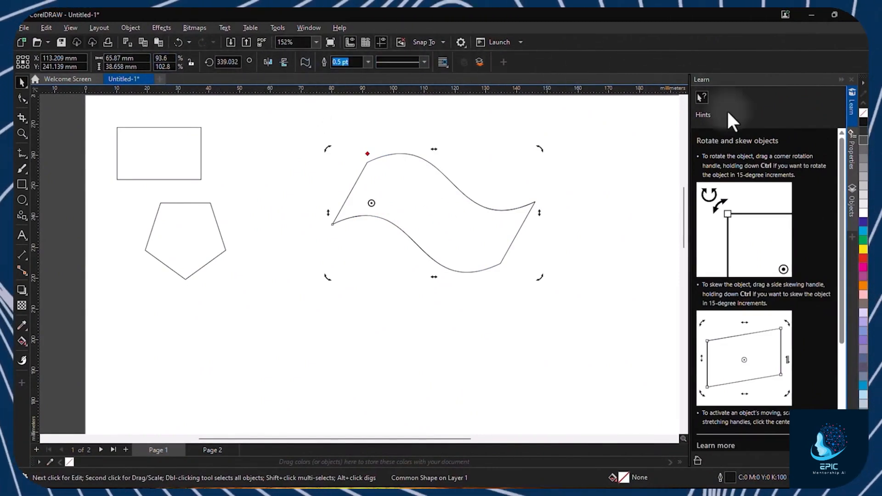
# Step: Set the wavy banner's outline colour to orange (C0 M60 Y100 K0) and its width to 1.5 pt
pyautogui.click(852, 156)
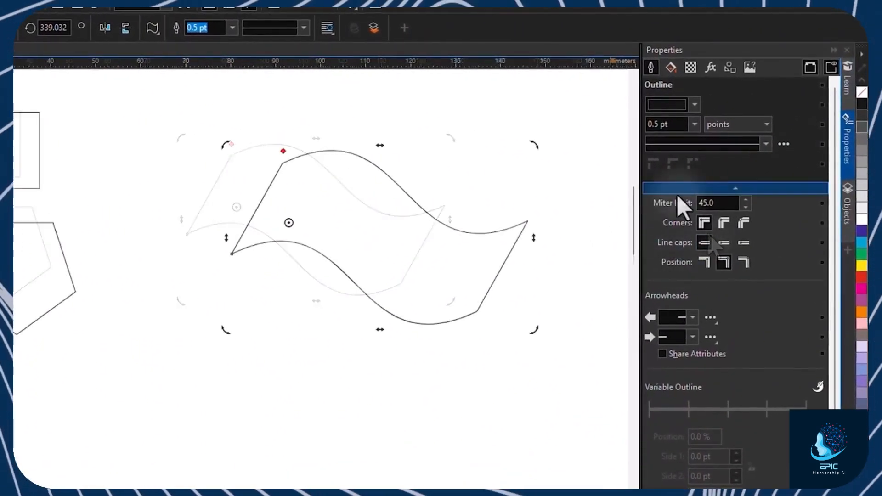
pyautogui.click(695, 105)
pyautogui.moveTo(712, 175); pyautogui.dragTo(746, 168)
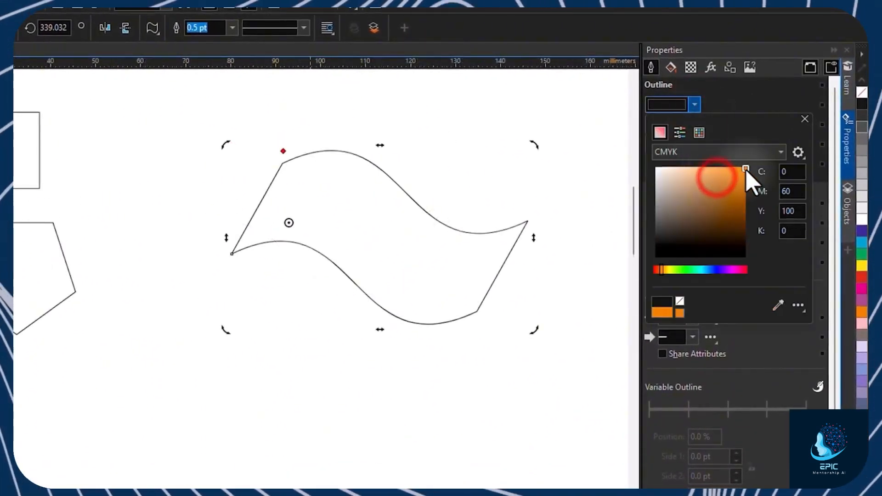
pyautogui.click(805, 118)
pyautogui.click(694, 124)
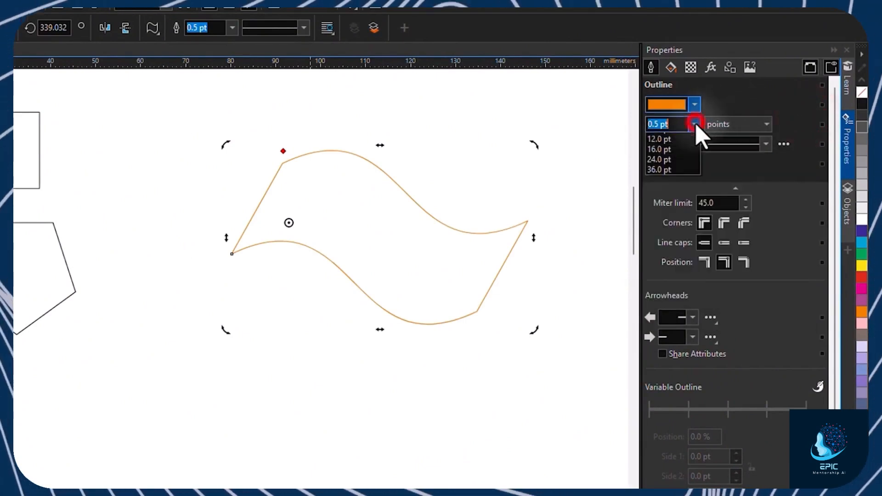
pyautogui.click(665, 192)
# Step: Try a dashed line style on the banner's outline and undo it
pyautogui.click(765, 144)
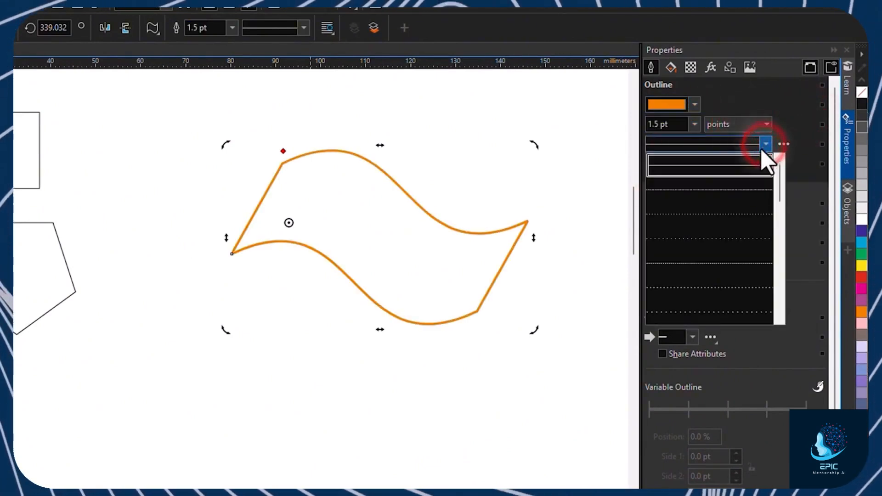
pyautogui.click(738, 212)
pyautogui.hotkey('ctrl', 'z')
# Step: Give the banner a uniform red fill of C0 M89 Y100 K0
pyautogui.click(671, 69)
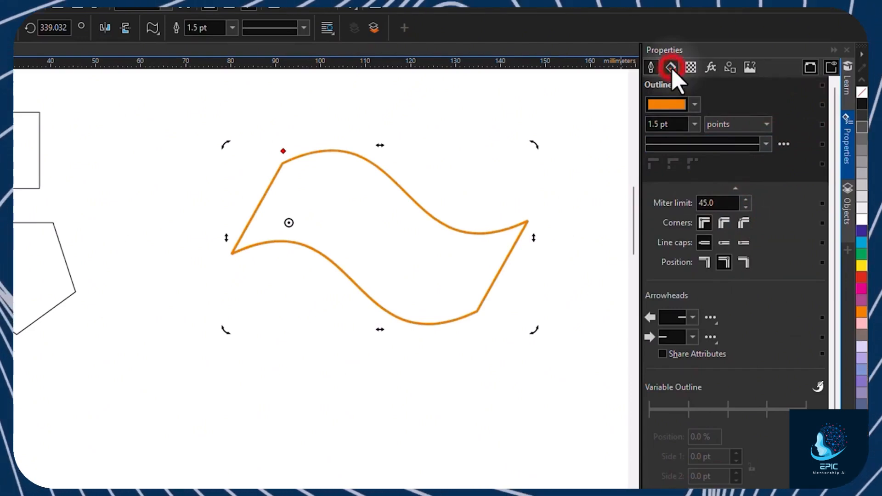
pyautogui.click(672, 105)
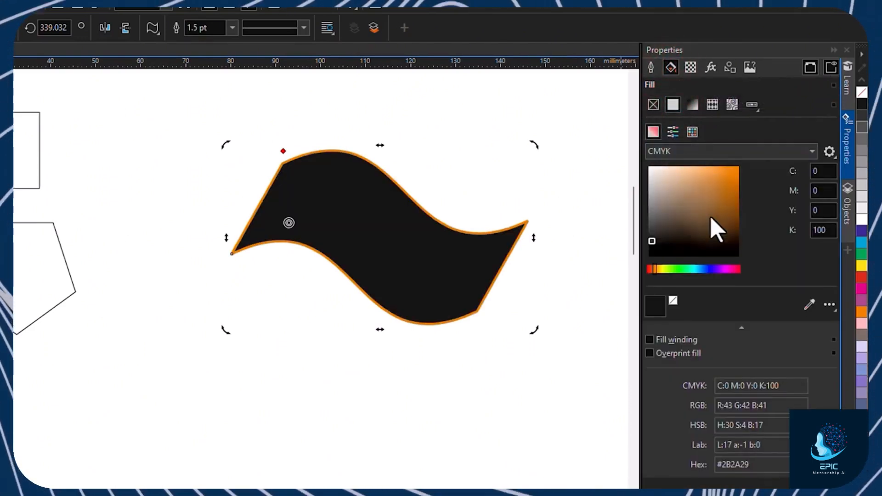
pyautogui.click(645, 270)
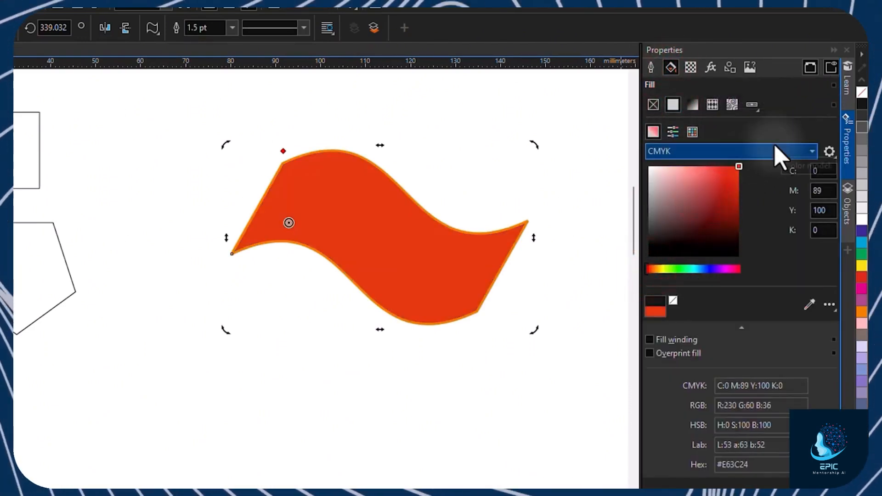
# Step: Try a fountain fill on the banner running from red to violet, with 53% transparency at the violet end
pyautogui.click(689, 107)
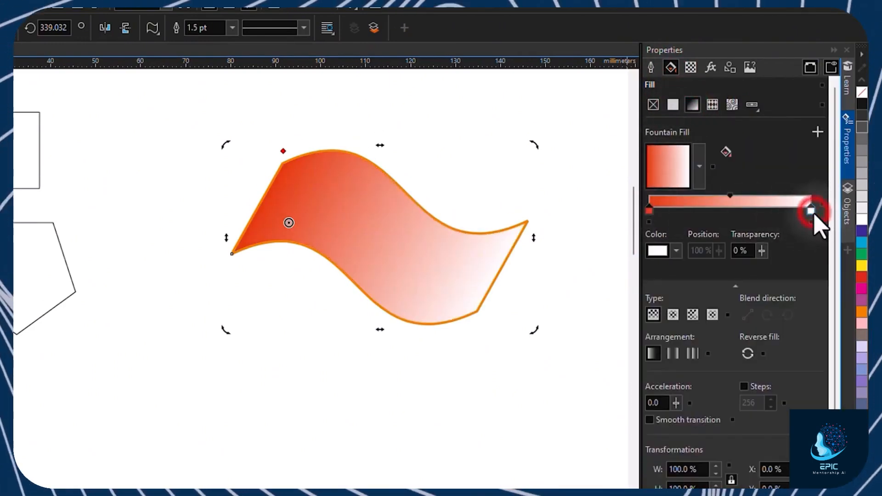
pyautogui.click(675, 251)
pyautogui.click(716, 416)
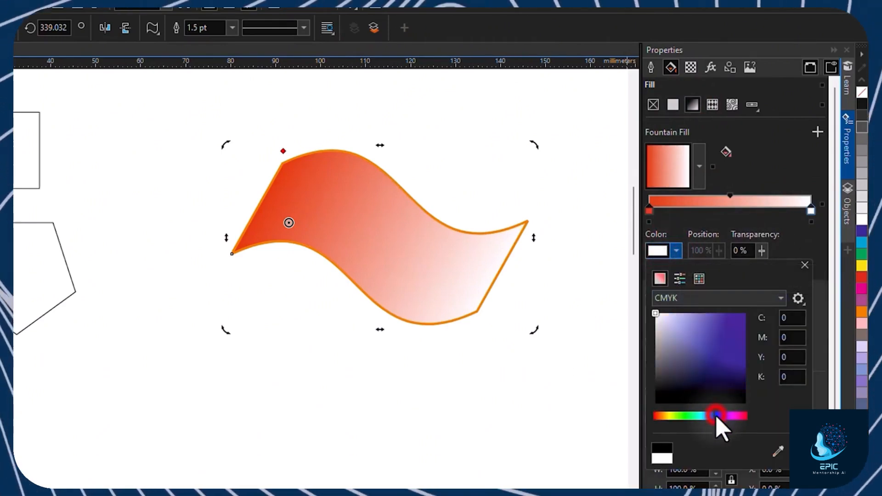
pyautogui.moveTo(722, 370)
pyautogui.mouseDown()
pyautogui.moveTo(756, 392)
pyautogui.moveTo(758, 413)
pyautogui.moveTo(741, 365)
pyautogui.moveTo(745, 331)
pyautogui.mouseUp()
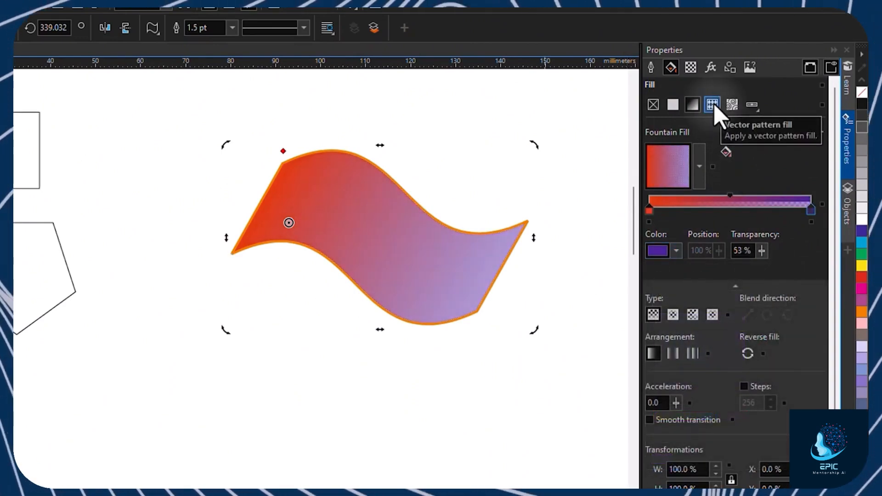
# Step: Try a vector pattern fill and a bitmap pattern fill on the banner
pyautogui.click(712, 105)
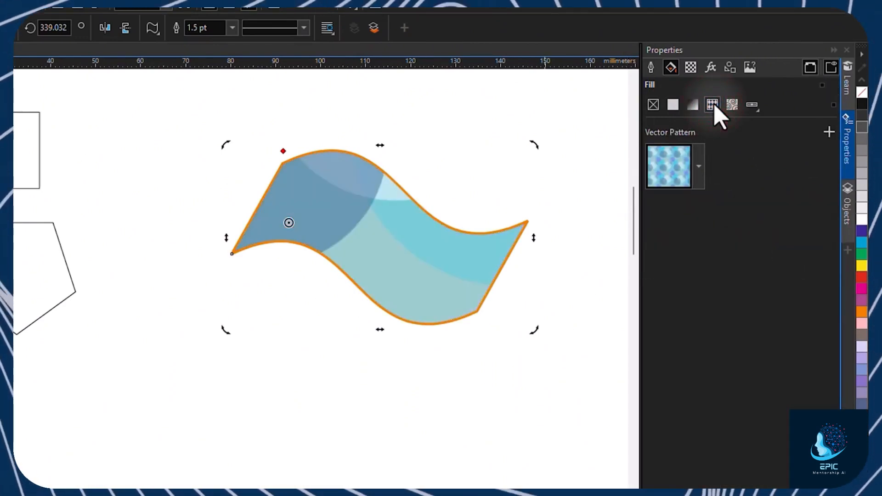
pyautogui.click(731, 106)
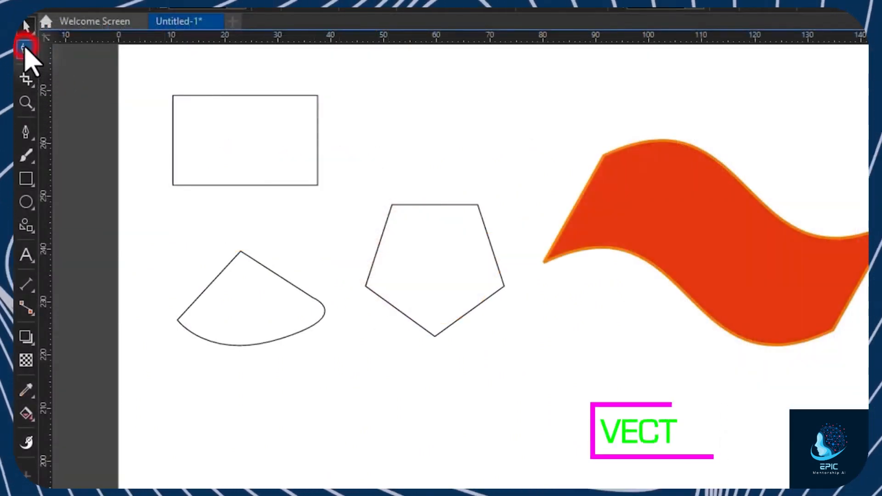
# Step: Reshape the fan-shaped curve below the rectangle with the Shape tool by raising its top and right nodes and adjusting the lower node's handle
pyautogui.click(26, 51)
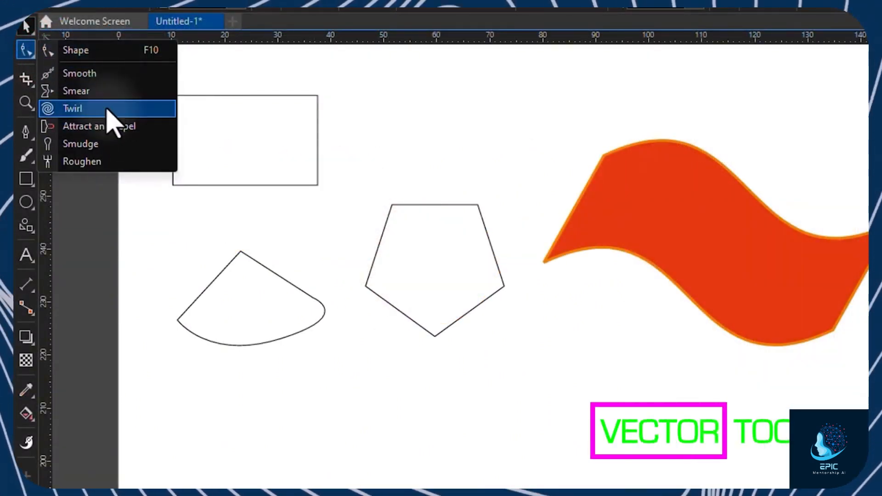
pyautogui.click(99, 51)
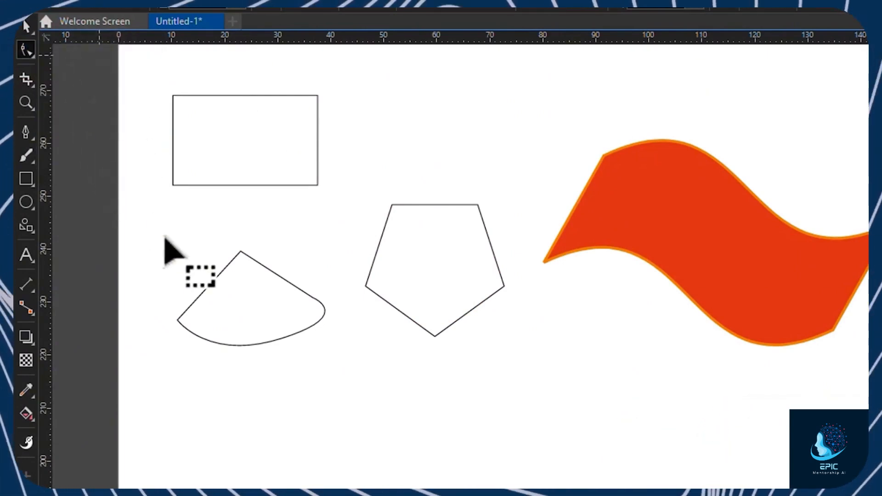
pyautogui.click(211, 284)
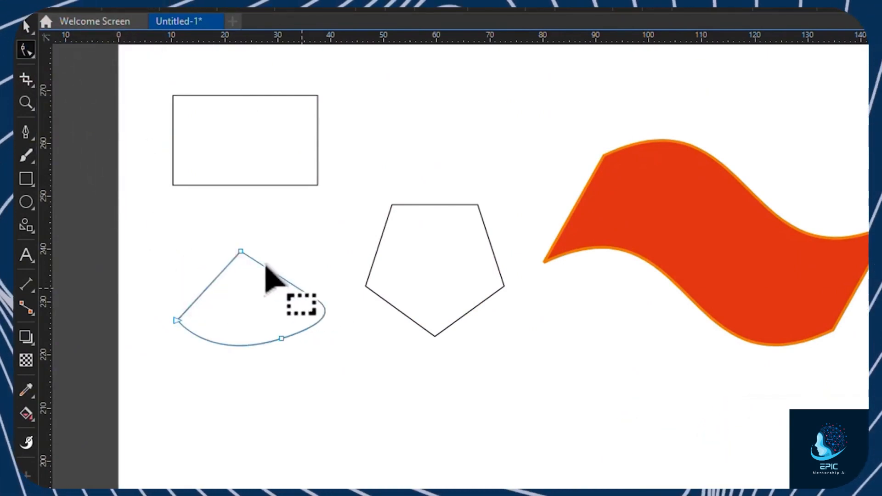
pyautogui.moveTo(239, 251); pyautogui.dragTo(235, 220)
pyautogui.moveTo(312, 298)
pyautogui.mouseDown()
pyautogui.moveTo(321, 258)
pyautogui.moveTo(315, 285)
pyautogui.mouseUp()
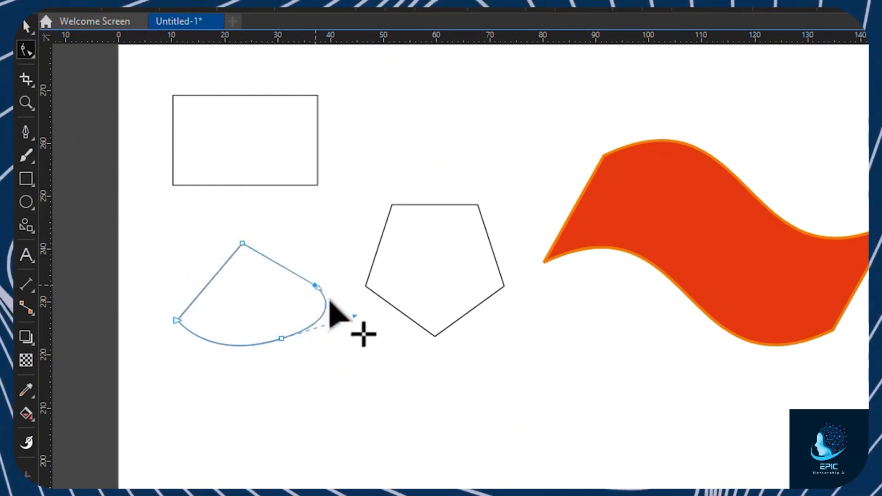
pyautogui.moveTo(354, 316)
pyautogui.mouseDown()
pyautogui.moveTo(339, 366)
pyautogui.moveTo(357, 324)
pyautogui.mouseUp()
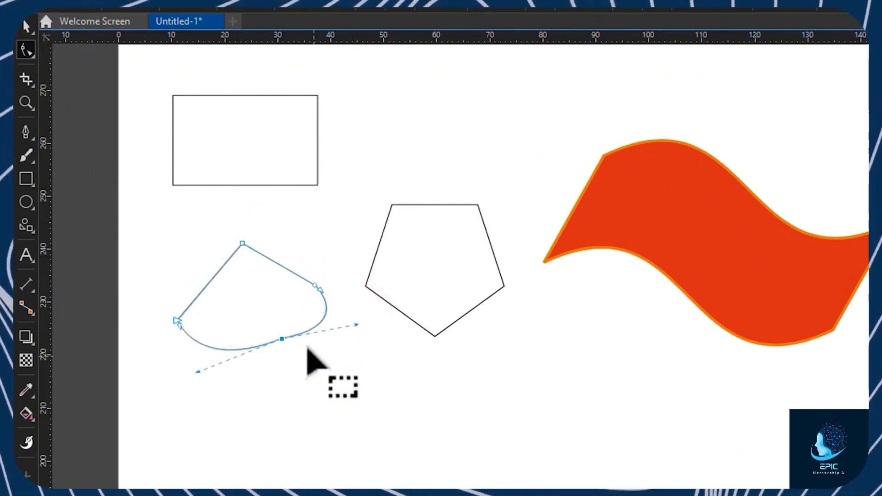
# Step: Add a node on the curve's lower-left segment and swing its handle to bend an inward notch there
pyautogui.click(203, 347)
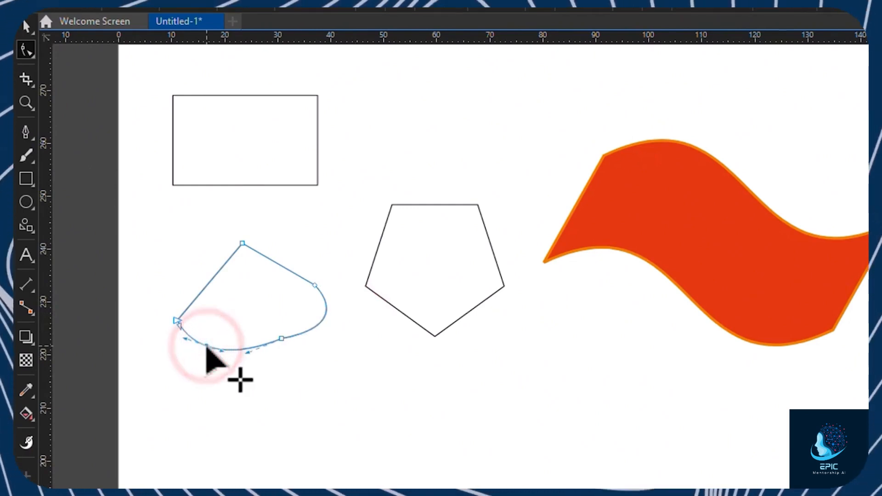
pyautogui.click(207, 346)
pyautogui.moveTo(216, 361); pyautogui.dragTo(195, 380)
# Step: Try the Twirl tool across the reshaped curve
pyautogui.click(27, 50)
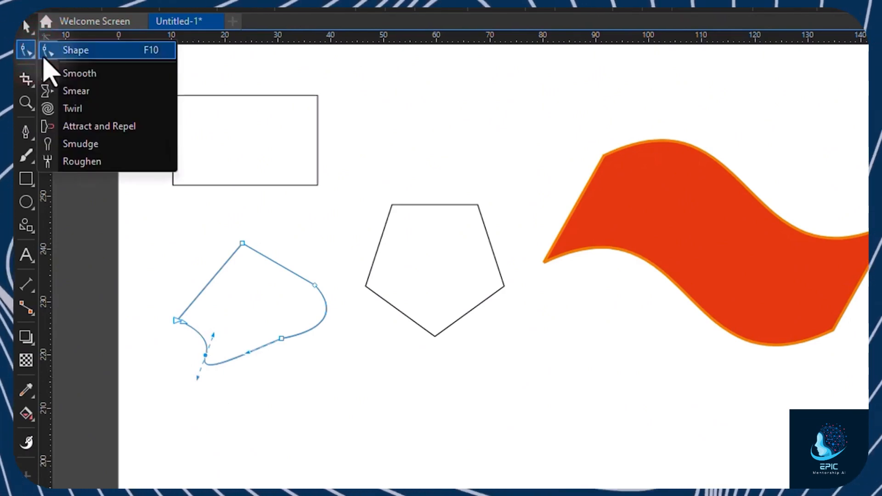
pyautogui.click(37, 109)
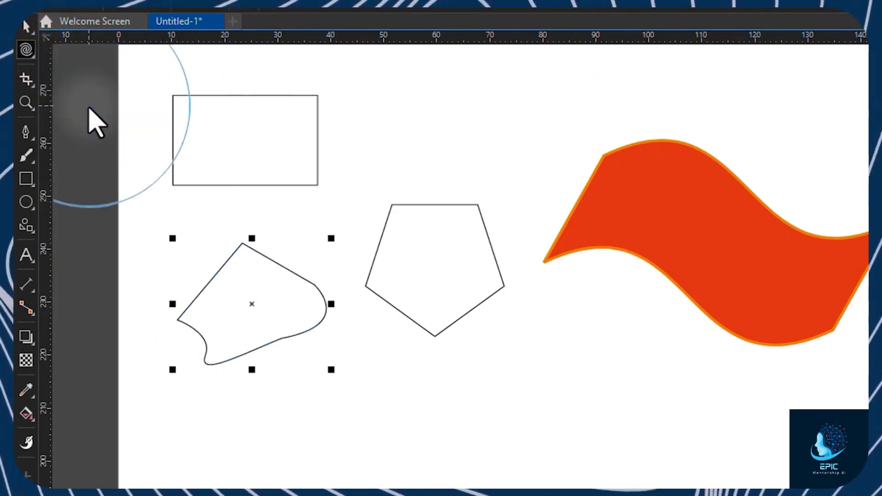
pyautogui.moveTo(199, 197)
pyautogui.mouseDown()
pyautogui.moveTo(256, 321)
pyautogui.moveTo(402, 373)
pyautogui.mouseUp()
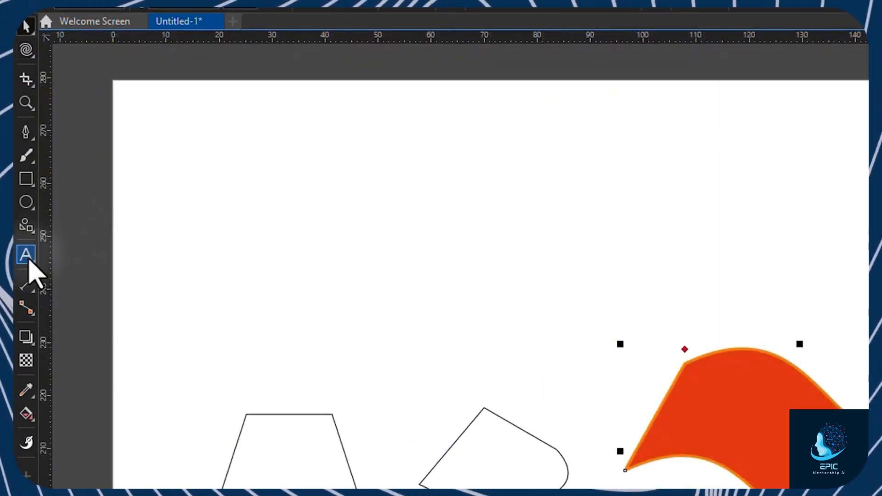
# Step: Create a paragraph text frame about 69 by 27 mm above the shapes, reading "CorelDraw is amazing! Try and see it! Check it out!"
pyautogui.click(28, 257)
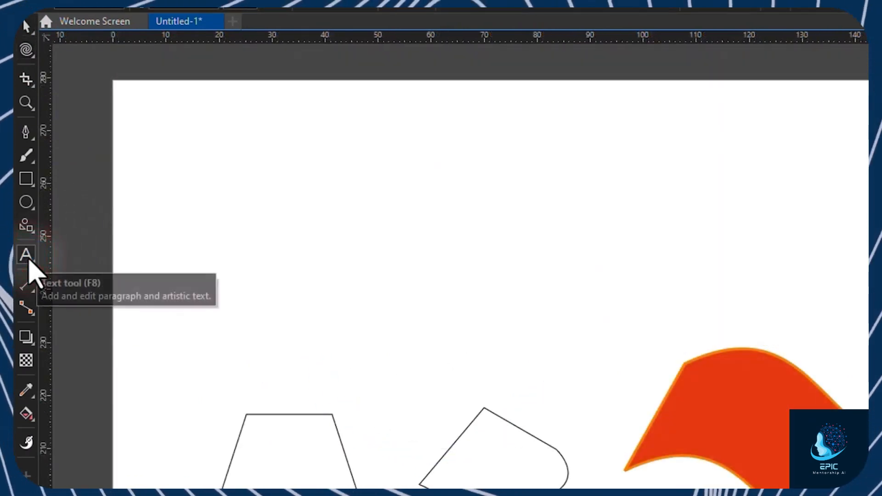
pyautogui.moveTo(184, 143); pyautogui.dragTo(550, 284)
pyautogui.write('CorelDraw')
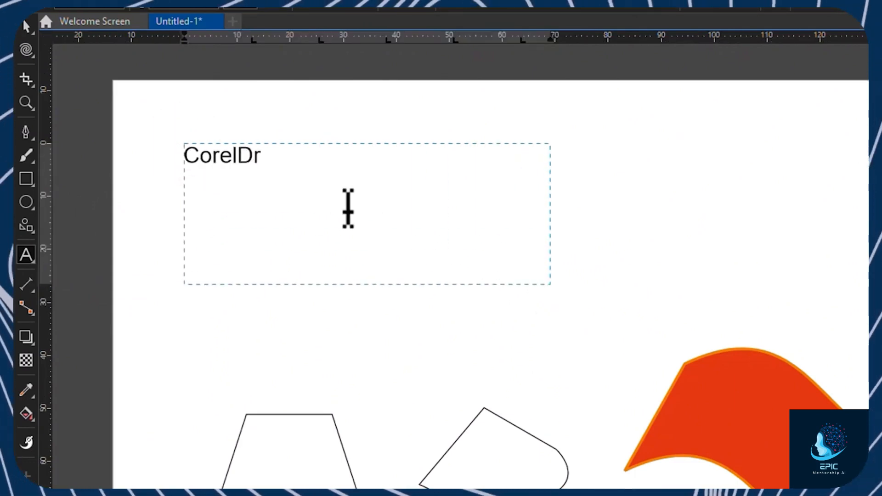
pyautogui.write(' is amazing! Try and see it! Check it out!')
# Step: Shrink the text frame until its text is hidden and enlarge it to about 65 by 25 mm
pyautogui.click(506, 152)
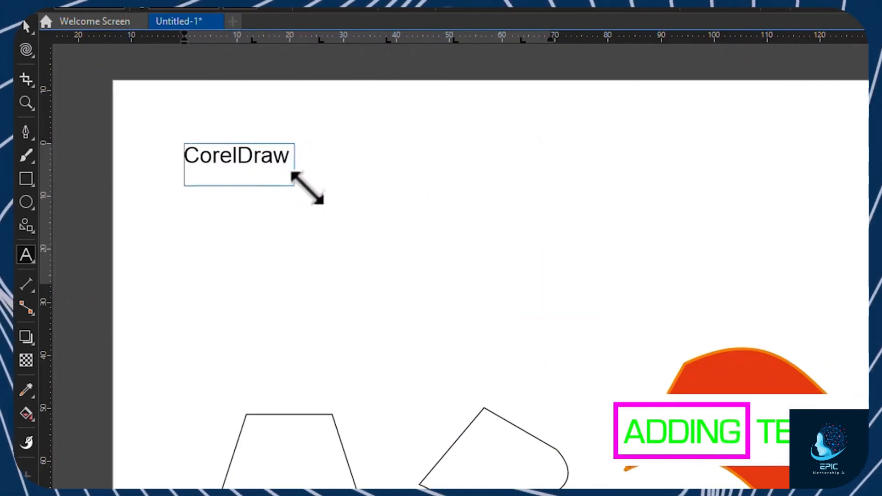
pyautogui.click(216, 164)
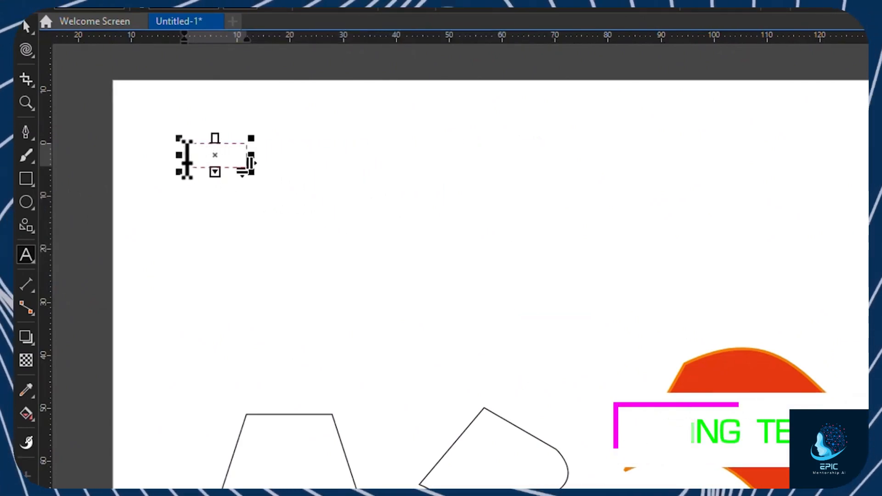
pyautogui.moveTo(252, 173); pyautogui.dragTo(570, 284)
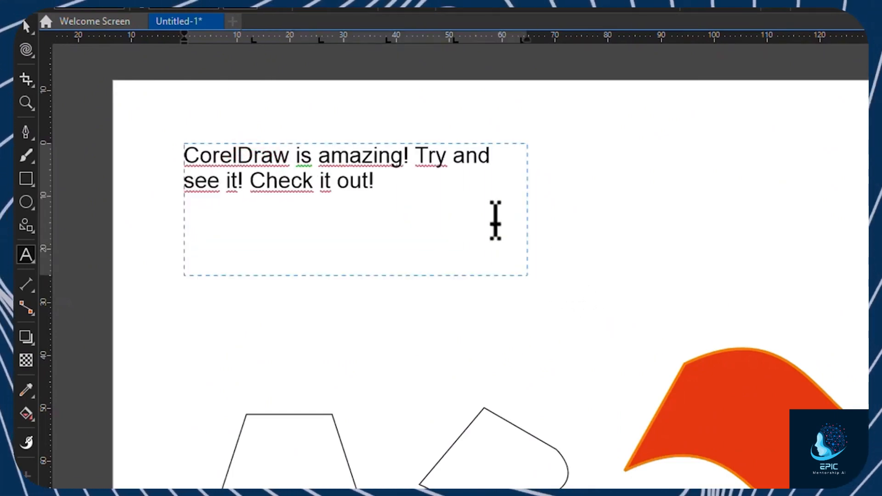
pyautogui.click(612, 222)
# Step: Select the text frame with the Pick tool, reopen its text for editing and try inserting "ss" after "amazing!"
pyautogui.click(24, 31)
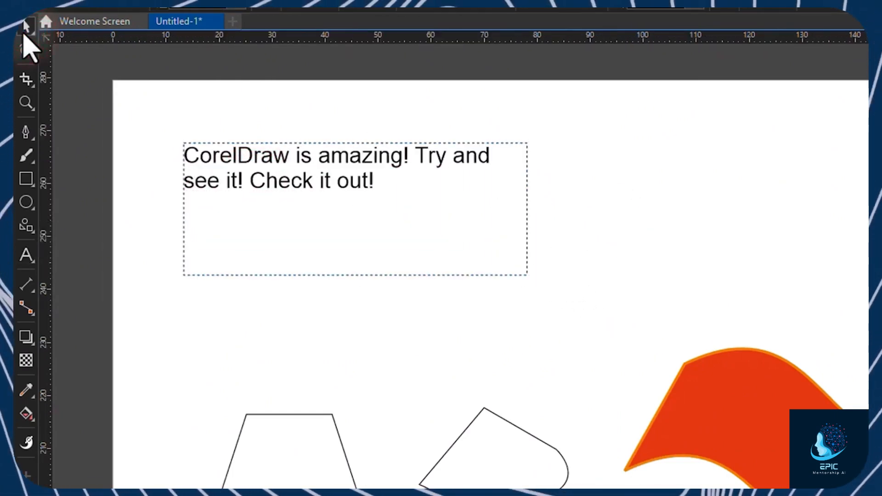
pyautogui.click(359, 182)
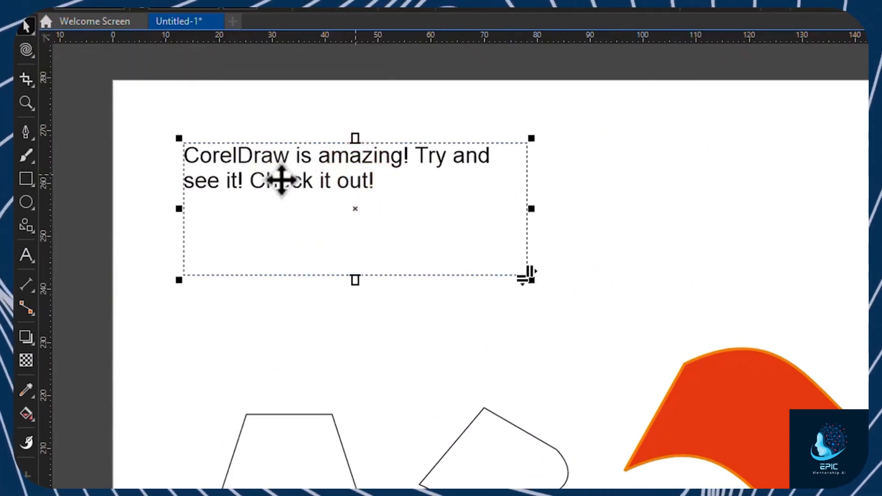
pyautogui.doubleClick(354, 187)
pyautogui.moveTo(392, 183); pyautogui.dragTo(218, 168)
pyautogui.click(409, 197)
pyautogui.write('ss')
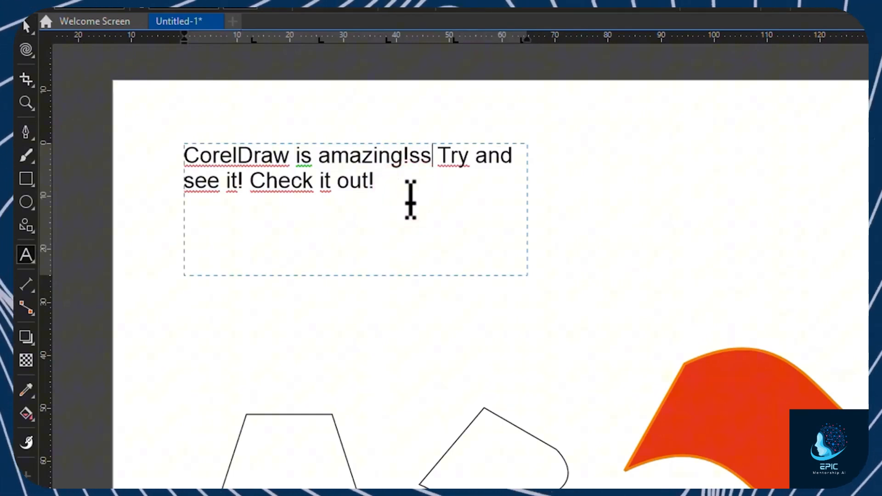
# Step: Select the whole paragraph, preview other fonts while keeping Arial, and set the text size to 15 pt
pyautogui.moveTo(401, 181); pyautogui.dragTo(171, 151)
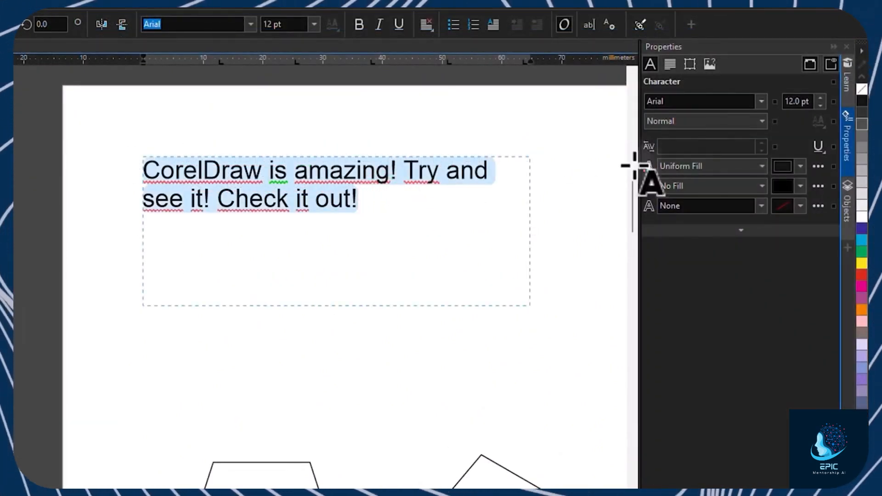
pyautogui.click(762, 102)
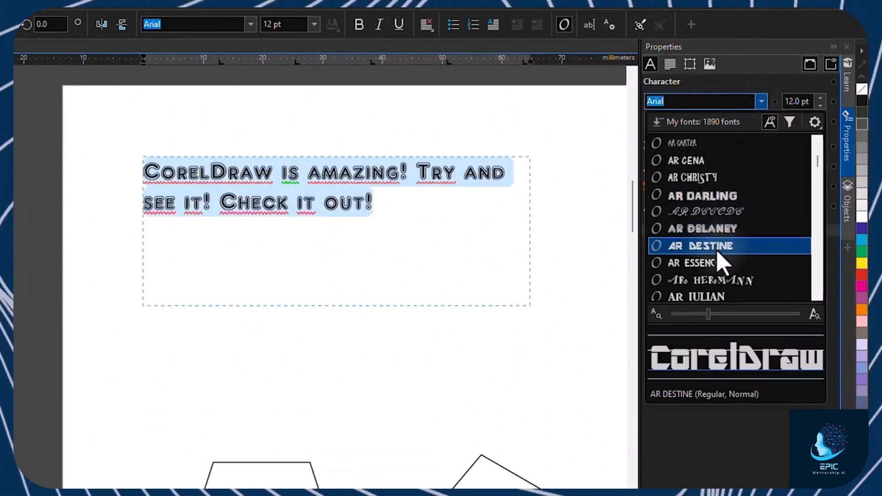
pyautogui.click(751, 75)
pyautogui.click(820, 97)
pyautogui.click(820, 97)
pyautogui.click(820, 97)
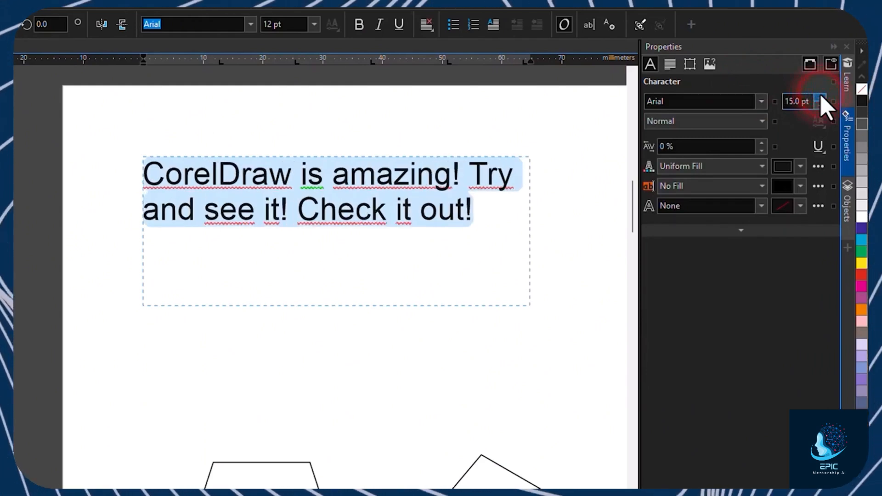
# Step: Set the selected text's uniform fill colour to violet
pyautogui.click(800, 166)
pyautogui.click(799, 231)
pyautogui.click(771, 333)
# Step: Try a 0.5 pt yellow outline (C6 M0 Y93 K0) on the text and undo it
pyautogui.click(800, 205)
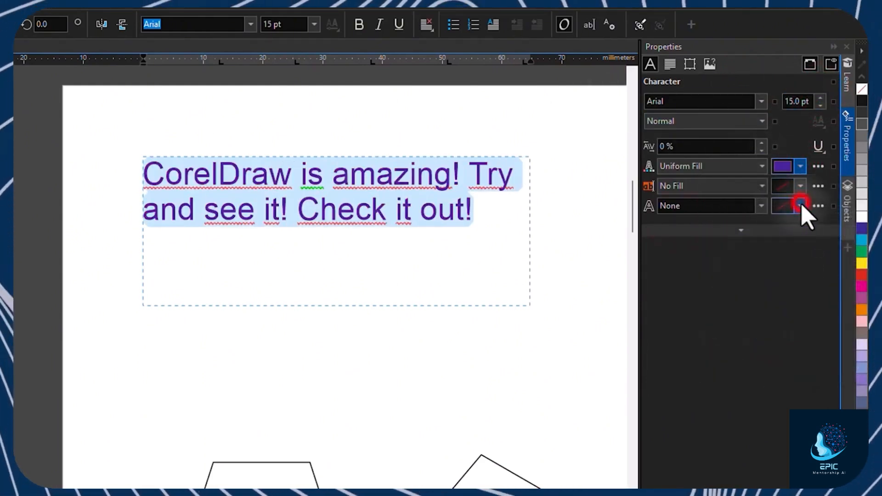
pyautogui.click(724, 372)
pyautogui.click(801, 268)
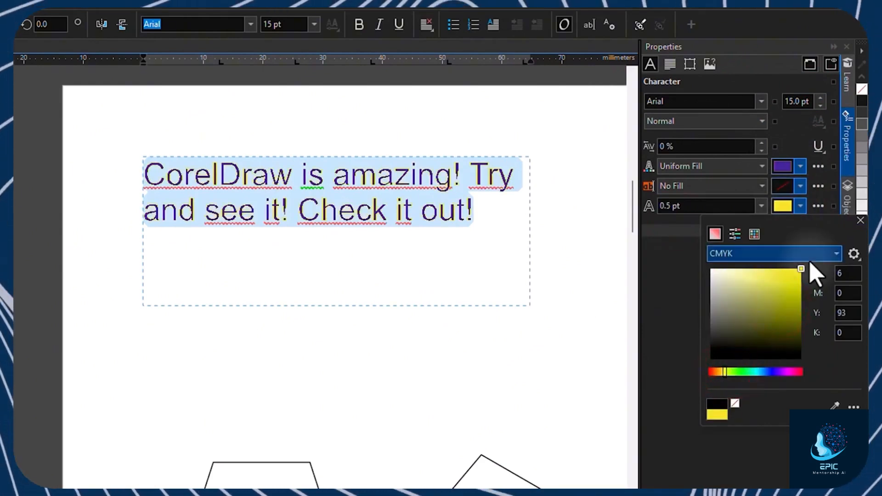
pyautogui.click(447, 211)
pyautogui.hotkey('ctrl', 'z')
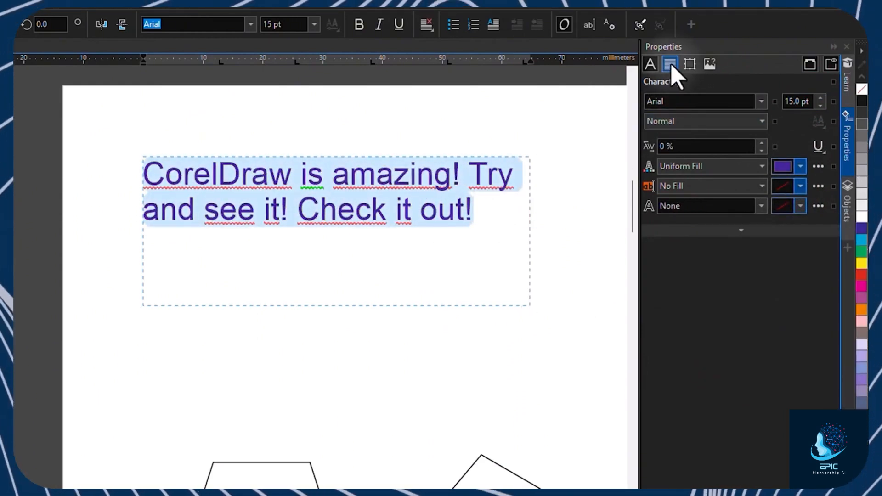
# Step: Try right alignment on the selected paragraph text and set it back to left alignment
pyautogui.click(670, 65)
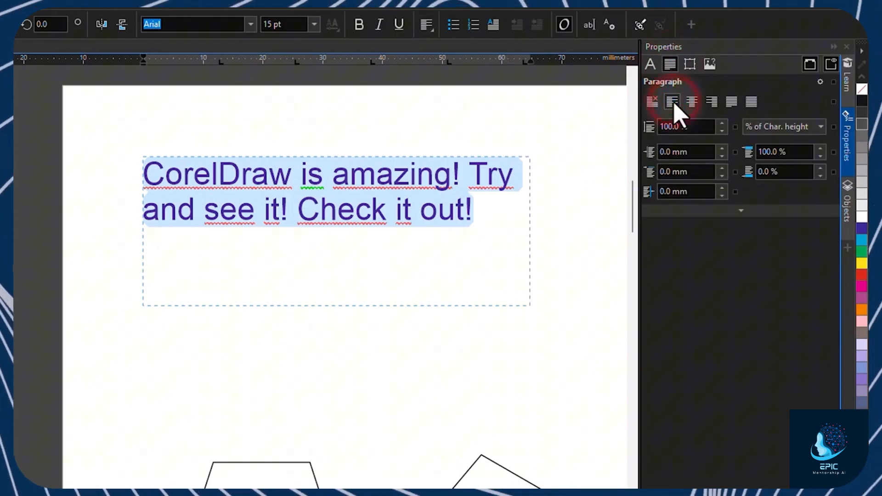
pyautogui.click(712, 102)
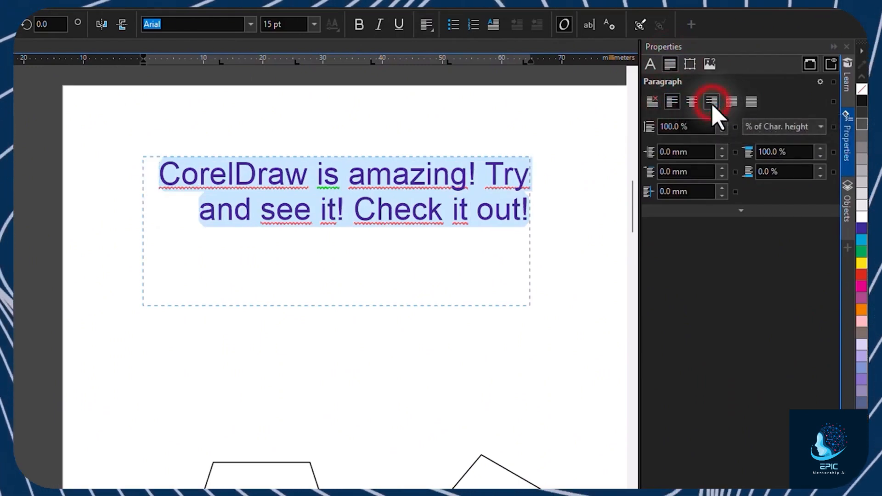
pyautogui.click(674, 102)
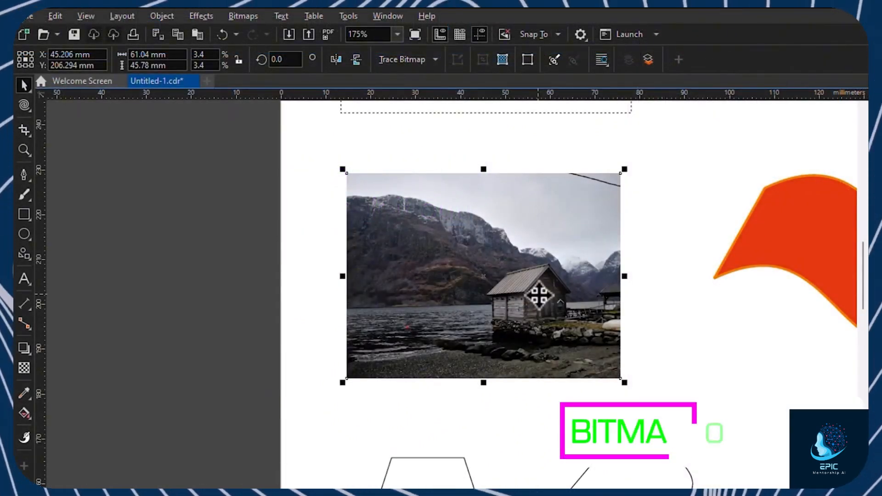
# Step: Examine the pixel detail of the lake-and-cabin photo at high magnification
pyautogui.scroll(5, 529, 275)
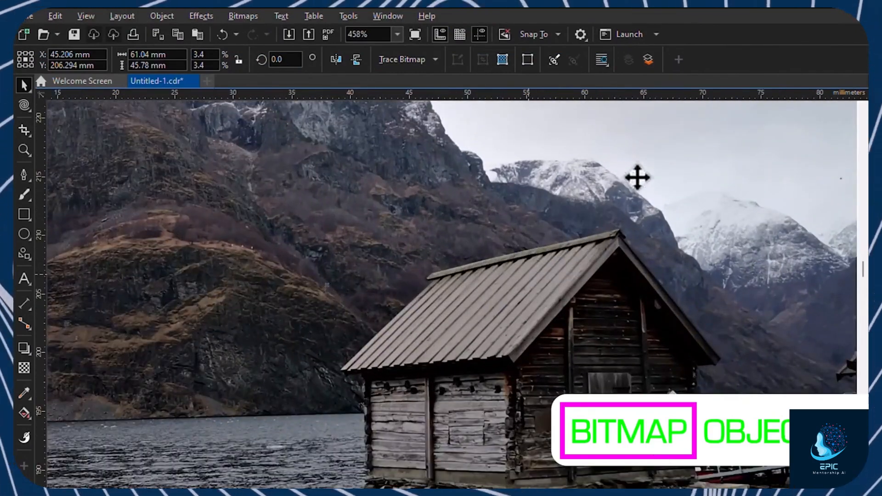
pyautogui.scroll(10, 569, 301)
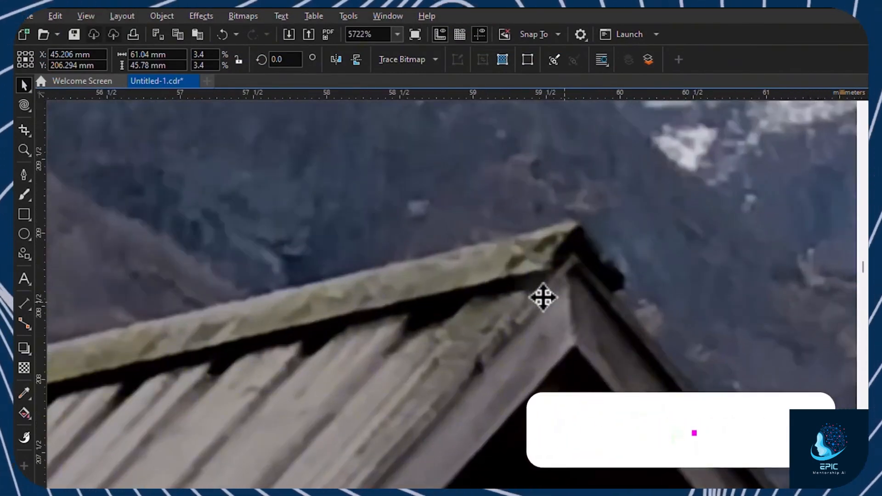
pyautogui.scroll(-3, 534, 298)
pyautogui.scroll(5, 643, 220)
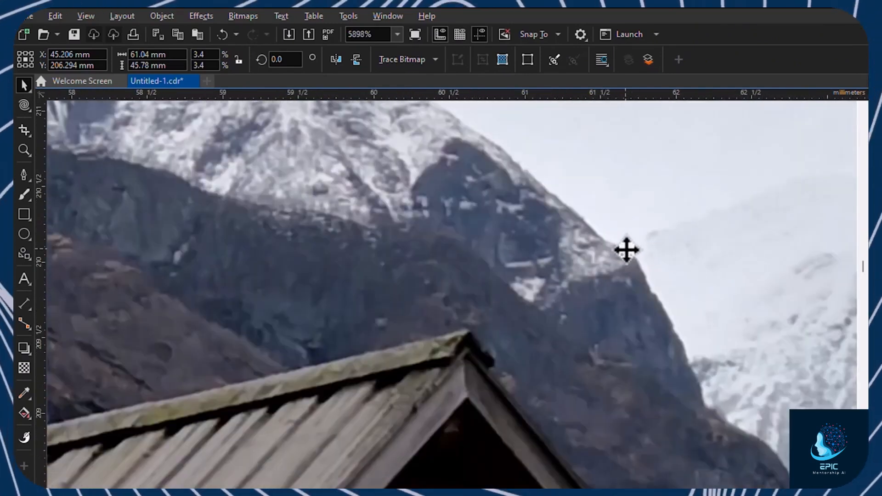
pyautogui.scroll(-3, 626, 249)
pyautogui.scroll(-8, 626, 250)
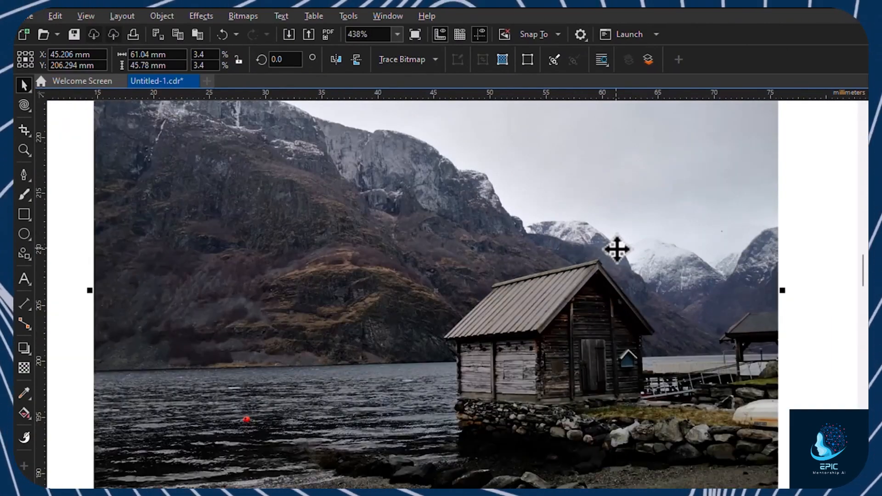
pyautogui.scroll(-4, 617, 250)
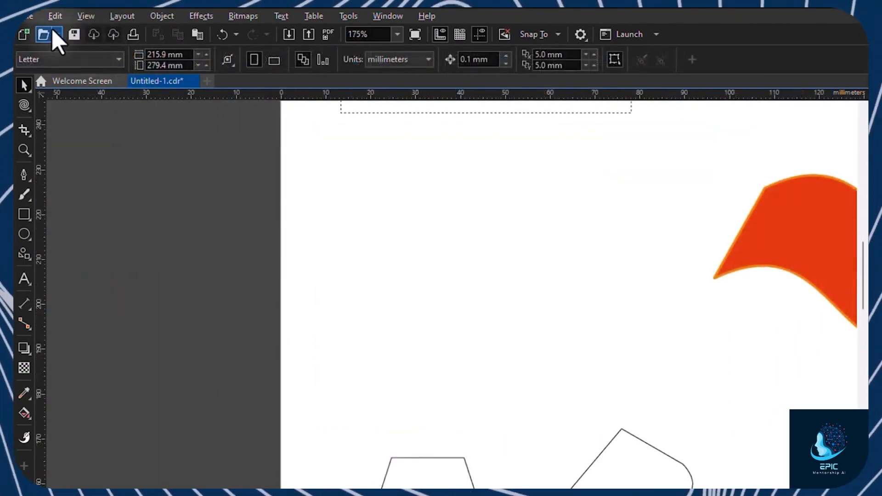
# Step: Import IMG_20200208_140215.jpg and place it below the text frame at about 61 × 46 mm
pyautogui.click(29, 17)
pyautogui.click(70, 241)
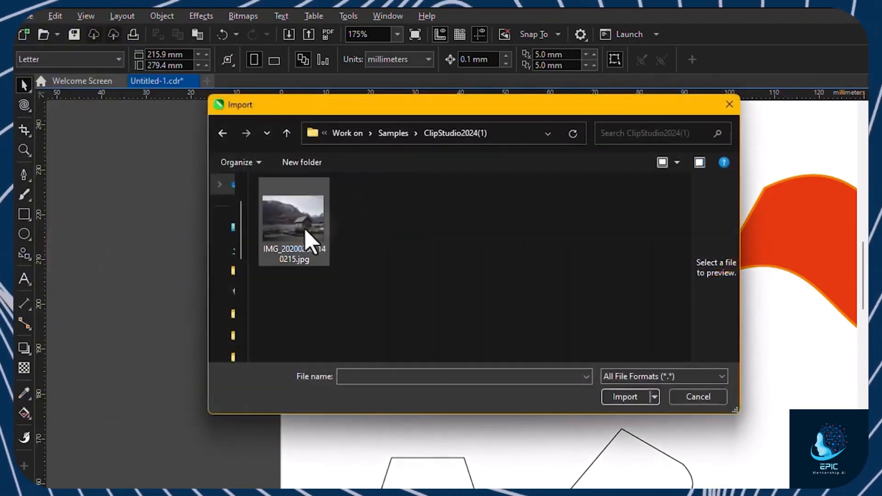
pyautogui.click(306, 239)
pyautogui.click(623, 397)
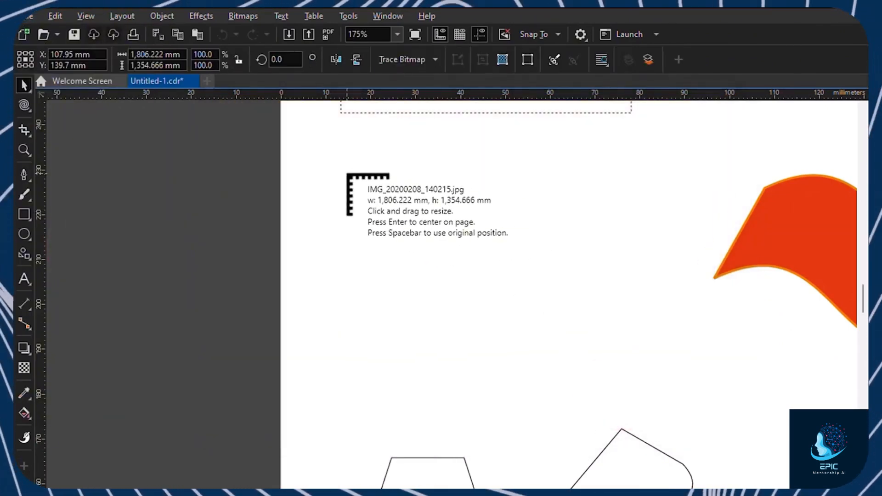
pyautogui.moveTo(347, 173); pyautogui.dragTo(640, 373)
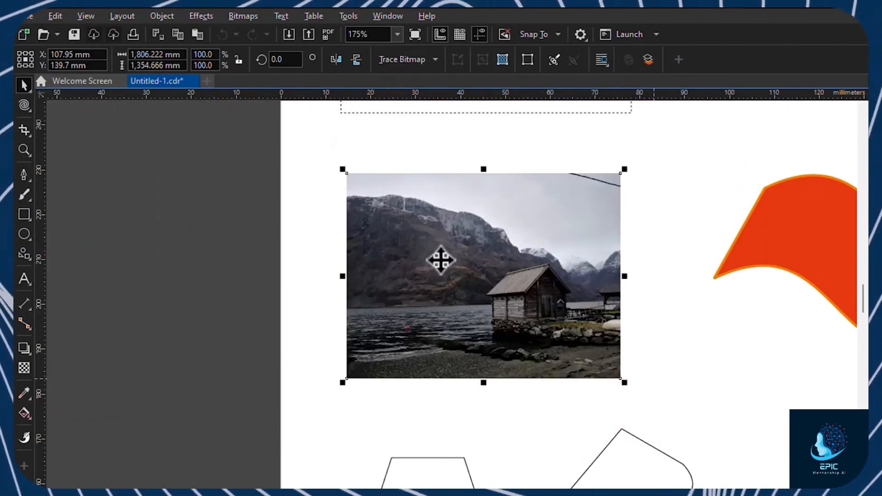
# Step: Move the photo slightly and scale it down proportionally to about 59.5 × 44.6 mm
pyautogui.hotkey('shift', 'F2')
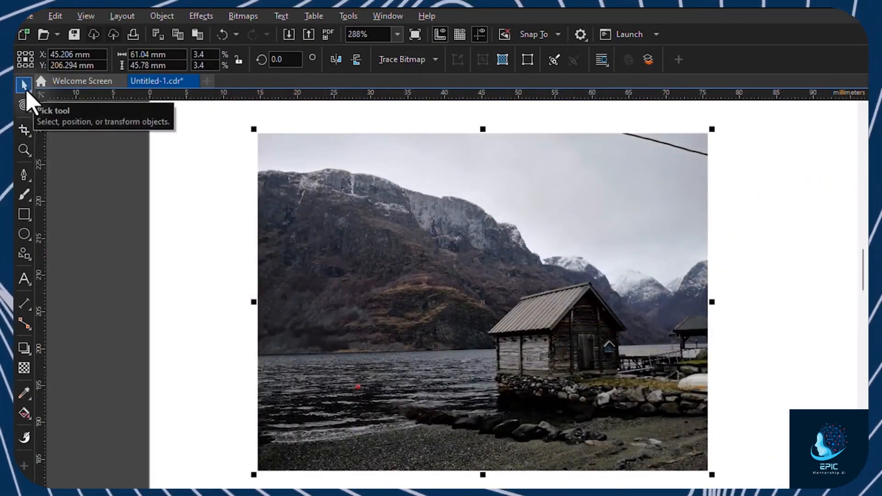
pyautogui.moveTo(437, 261)
pyautogui.mouseDown()
pyautogui.moveTo(502, 271)
pyautogui.moveTo(441, 264)
pyautogui.mouseUp()
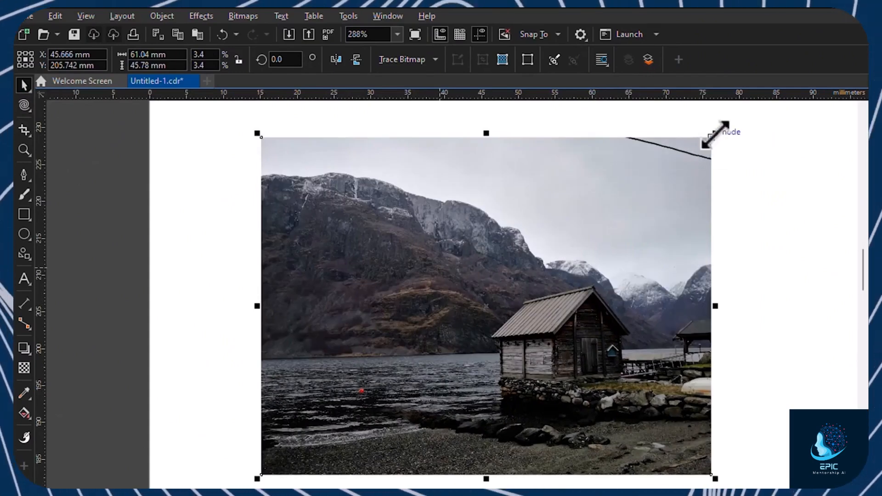
pyautogui.moveTo(715, 133); pyautogui.dragTo(640, 186)
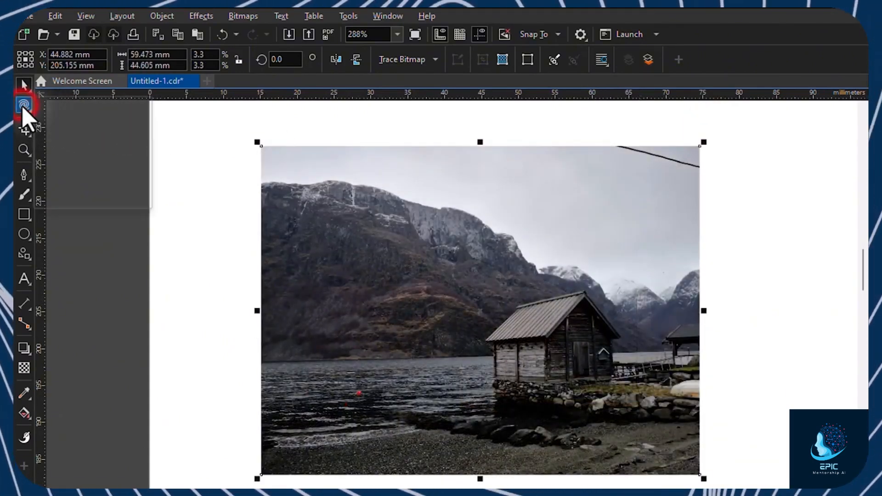
# Step: Crop the photo into a trapezoid by moving its two upper corner nodes inward with the Shape tool
pyautogui.click(24, 105)
pyautogui.click(65, 107)
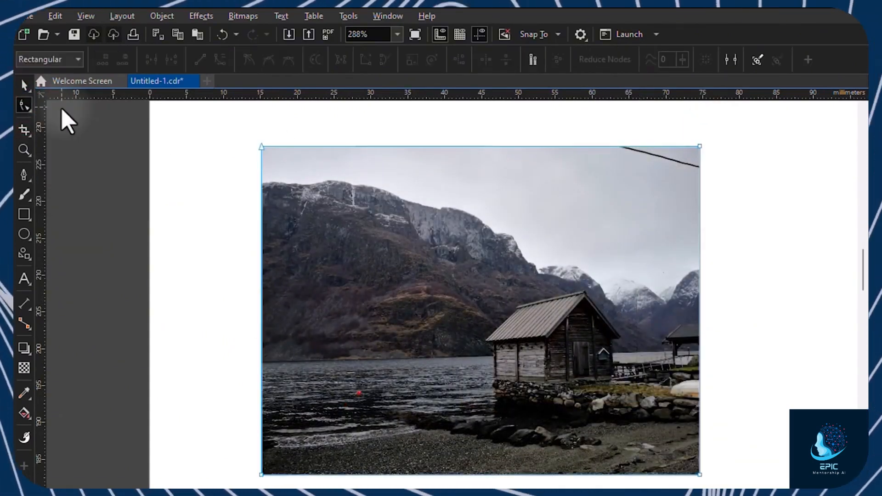
pyautogui.moveTo(261, 147); pyautogui.dragTo(400, 266)
pyautogui.moveTo(699, 146); pyautogui.dragTo(584, 292)
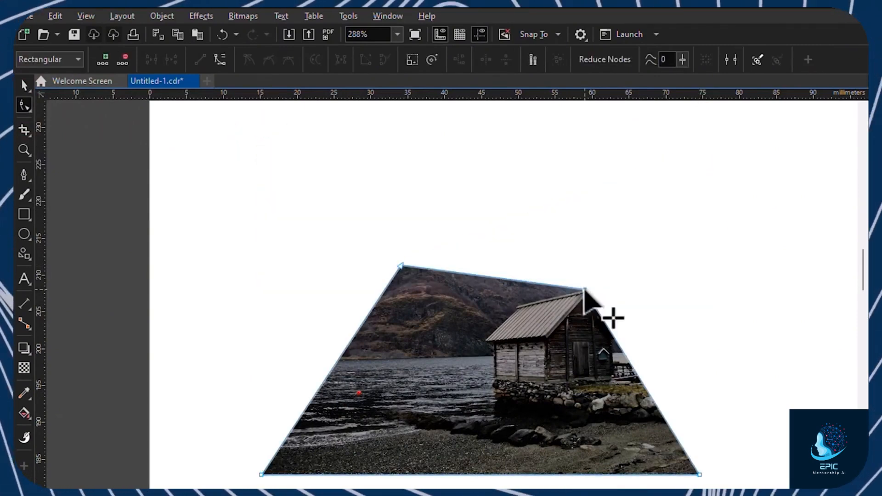
# Step: Undo the node edits and try the Smear tool across the photo's mountain area
pyautogui.click(24, 105)
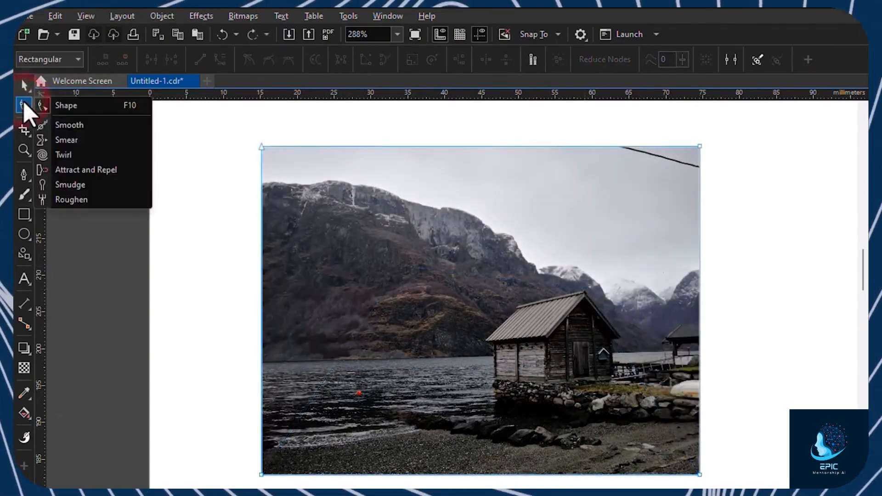
pyautogui.click(87, 140)
pyautogui.moveTo(225, 177); pyautogui.dragTo(378, 287)
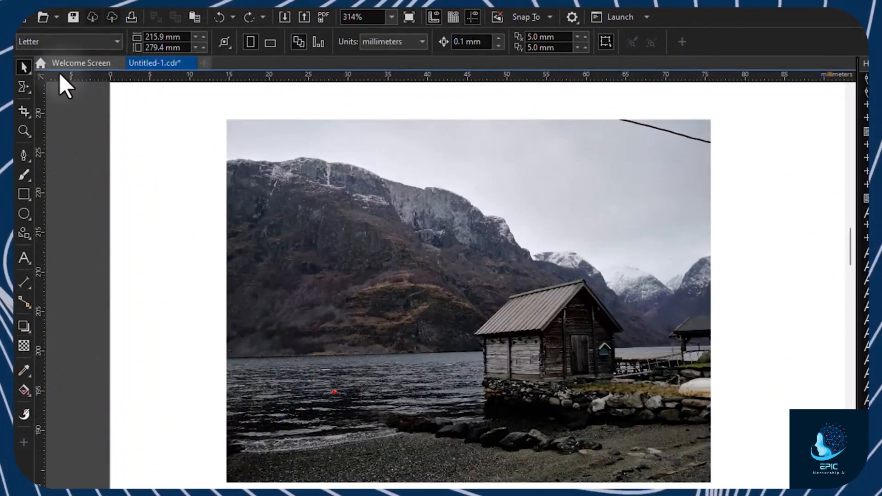
# Step: Select the photo and convert it to vector shapes with Quick Trace
pyautogui.click(420, 212)
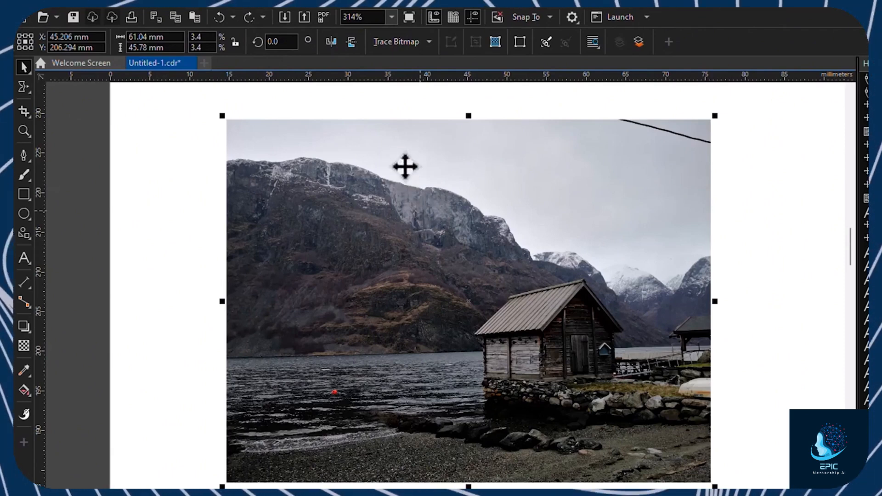
pyautogui.click(411, 42)
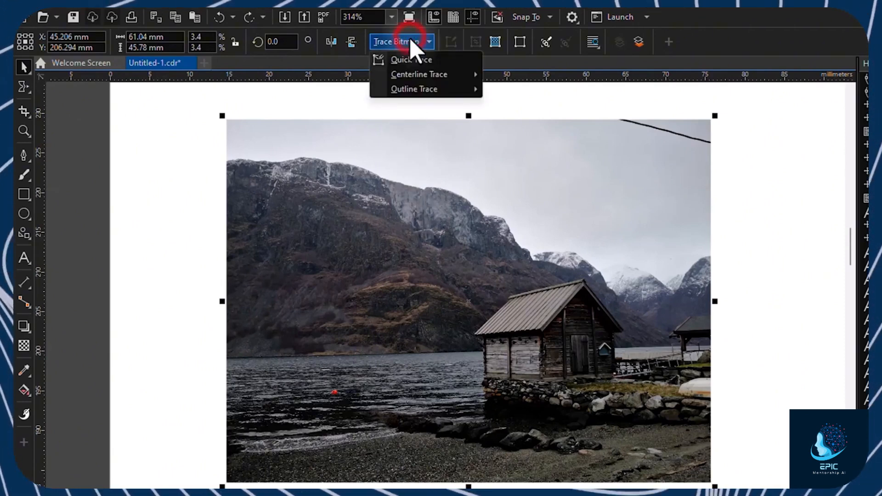
pyautogui.click(419, 59)
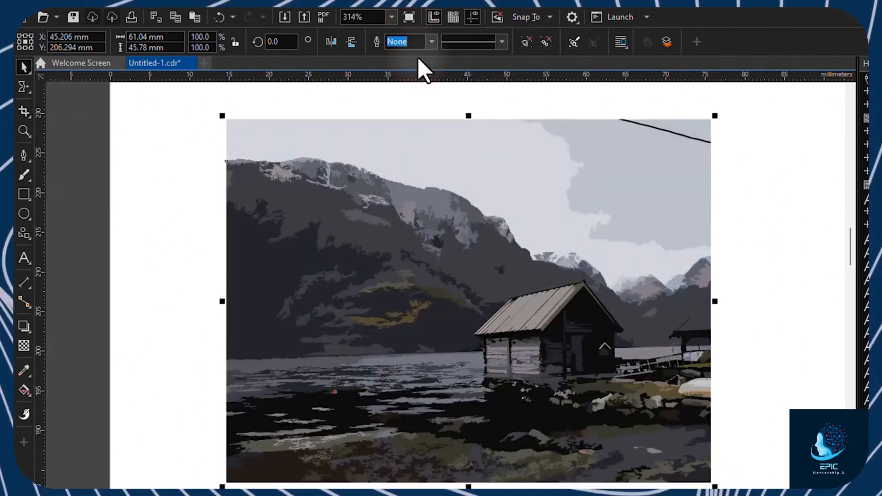
# Step: Smear the traced artwork around the cabin's roof peak using a 10 mm nib and a pressure of 85
pyautogui.scroll(3, 309, 170)
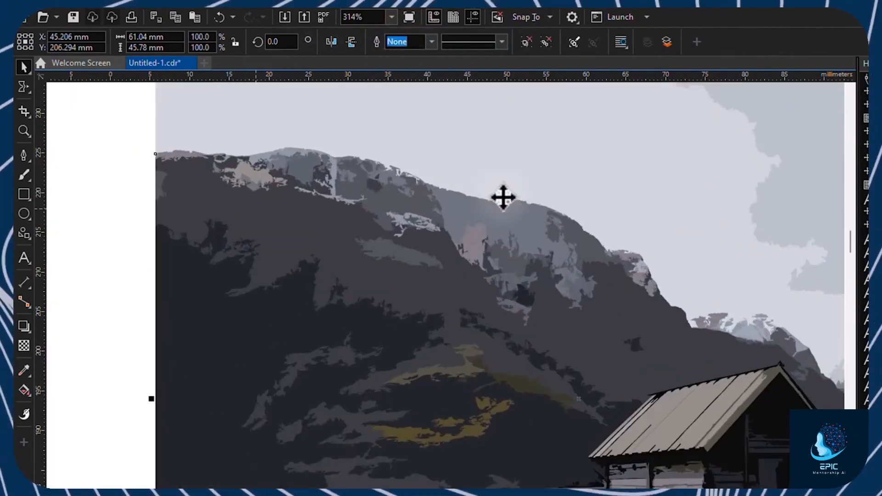
pyautogui.scroll(-2, 404, 167)
pyautogui.scroll(1, 602, 299)
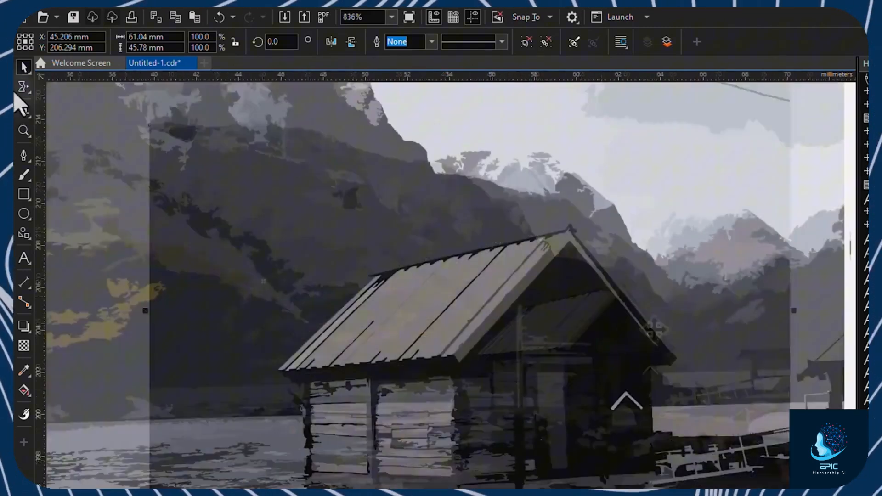
pyautogui.click(18, 90)
pyautogui.click(83, 134)
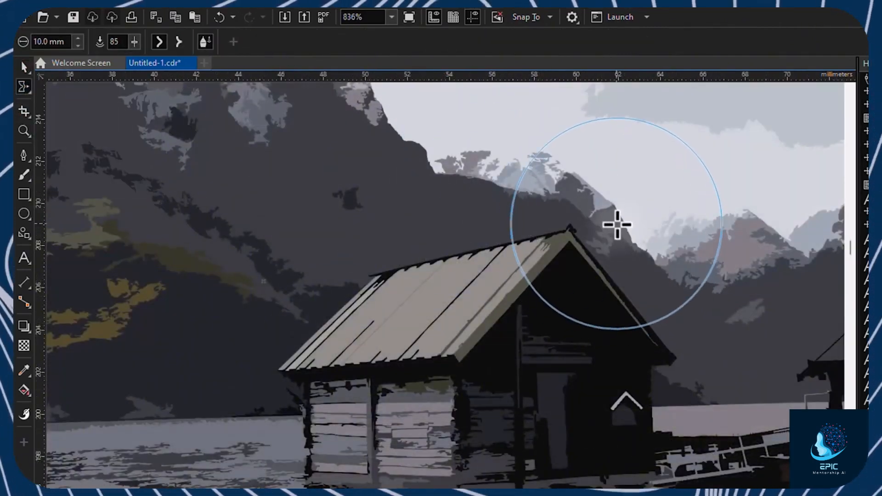
pyautogui.moveTo(617, 225); pyautogui.dragTo(537, 263)
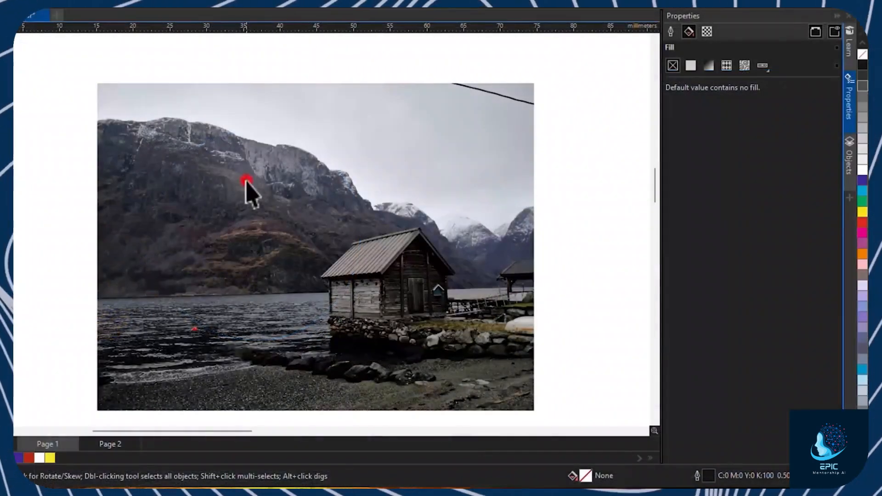
# Step: Select the bitmap photo, apply uniform transparency to it and try adjusting the transparency amount
pyautogui.click(247, 182)
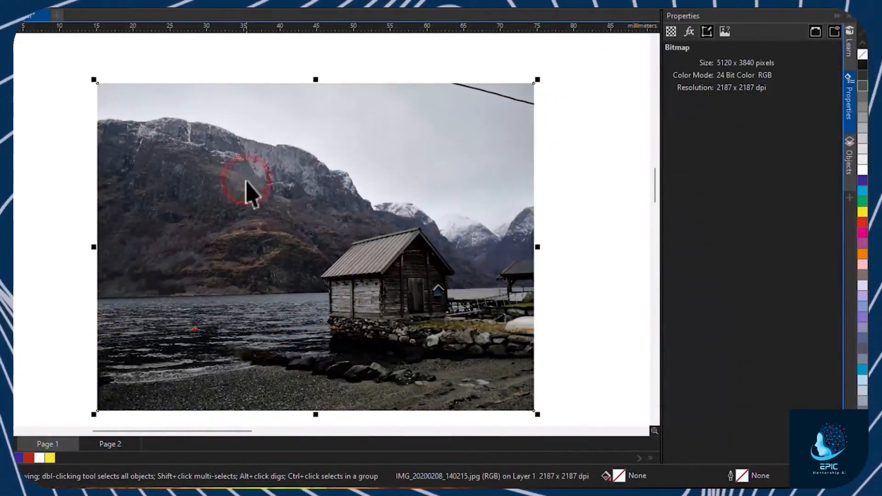
pyautogui.click(671, 30)
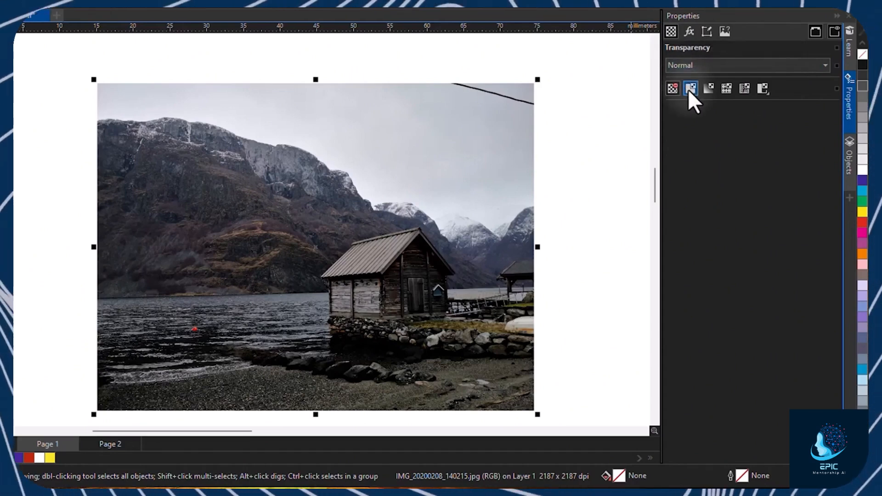
pyautogui.click(690, 89)
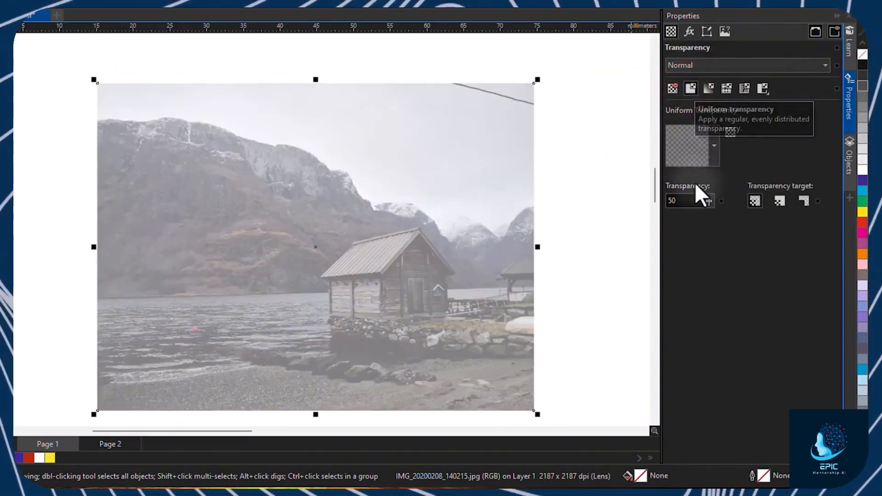
pyautogui.moveTo(707, 202); pyautogui.dragTo(689, 214)
# Step: Try fountain and vector pattern transparency on the photo and remove the transparency
pyautogui.click(709, 88)
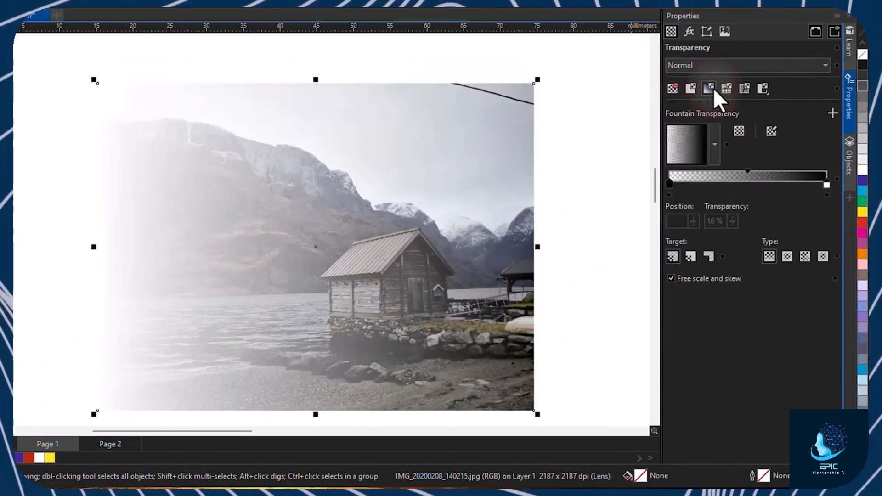
pyautogui.click(726, 89)
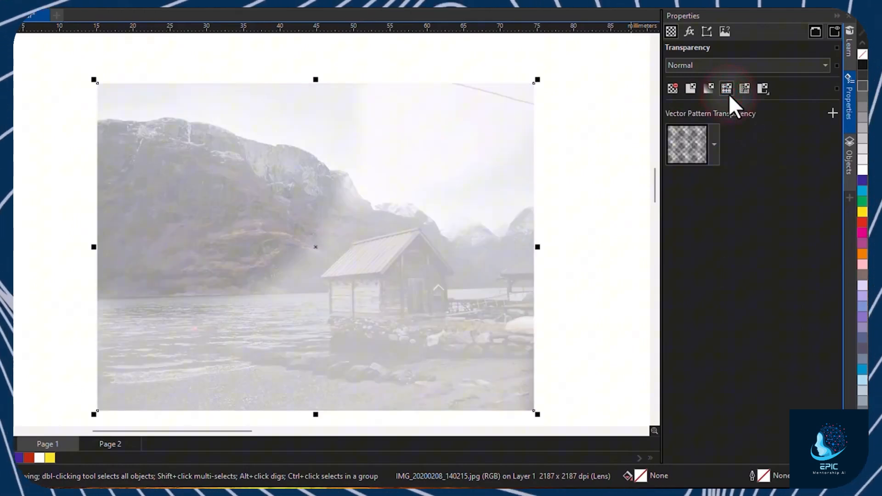
pyautogui.click(672, 89)
# Step: Add a Gaussian Blur bitmap effect to the photo and raise its radius to about 18.4
pyautogui.click(689, 31)
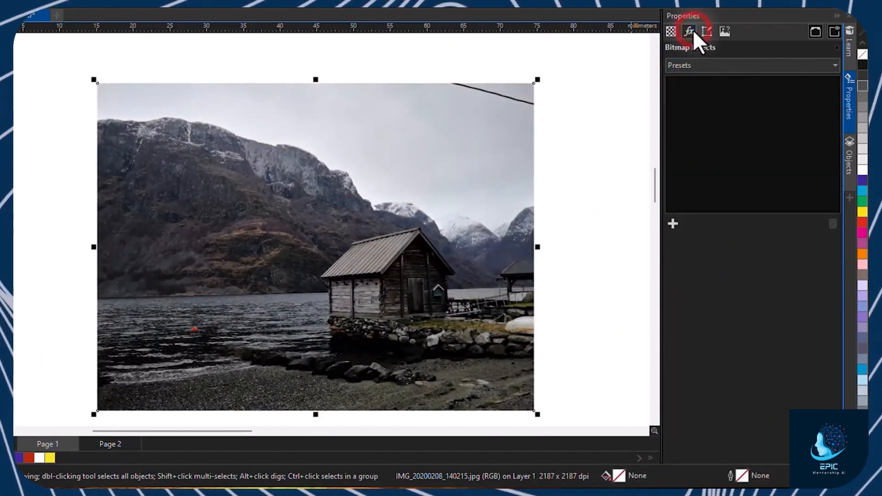
pyautogui.click(672, 225)
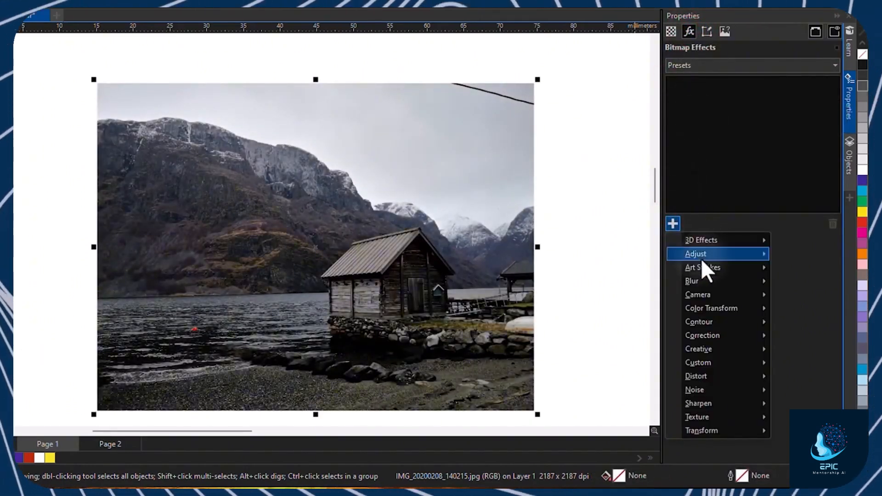
pyautogui.moveTo(702, 281)
pyautogui.click(600, 327)
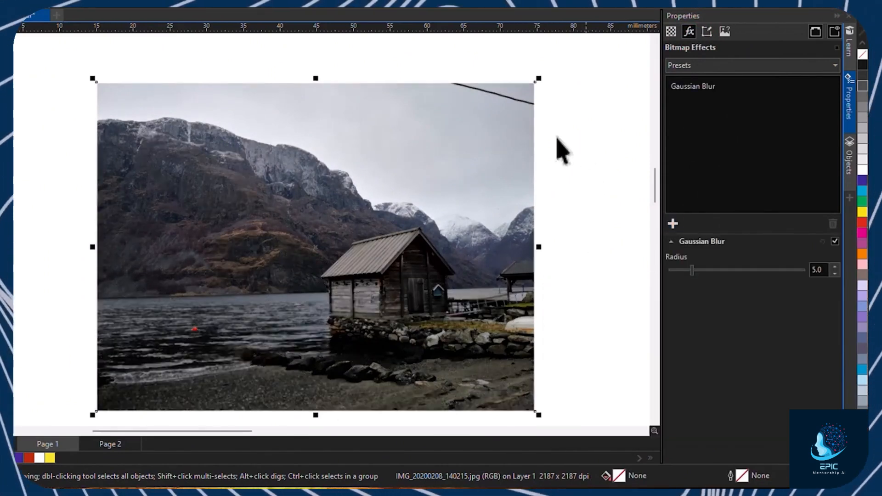
pyautogui.moveTo(691, 274); pyautogui.dragTo(721, 269)
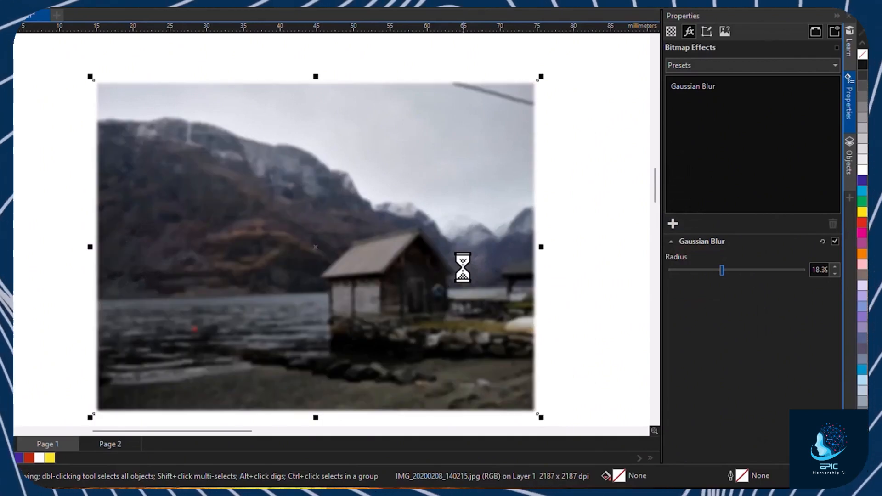
# Step: Add a Hue/Saturation/Lightness effect to the photo, set the hue to 100 and lower the saturation
pyautogui.click(673, 224)
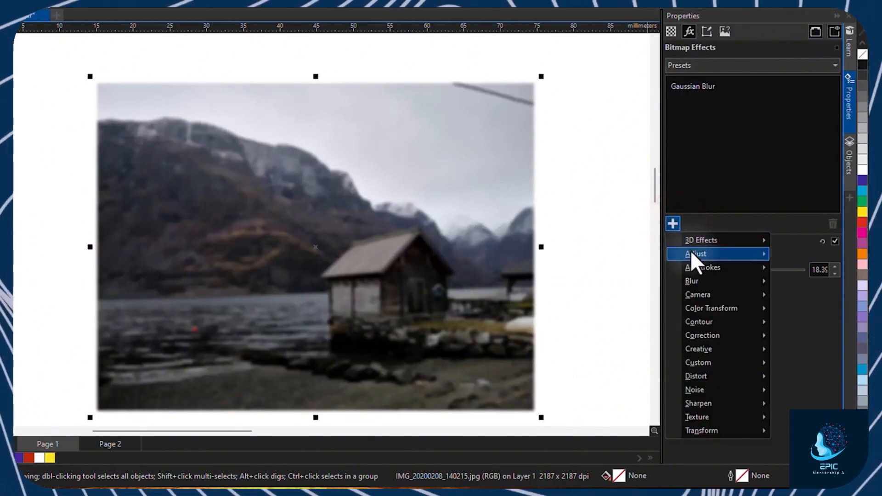
pyautogui.moveTo(691, 253)
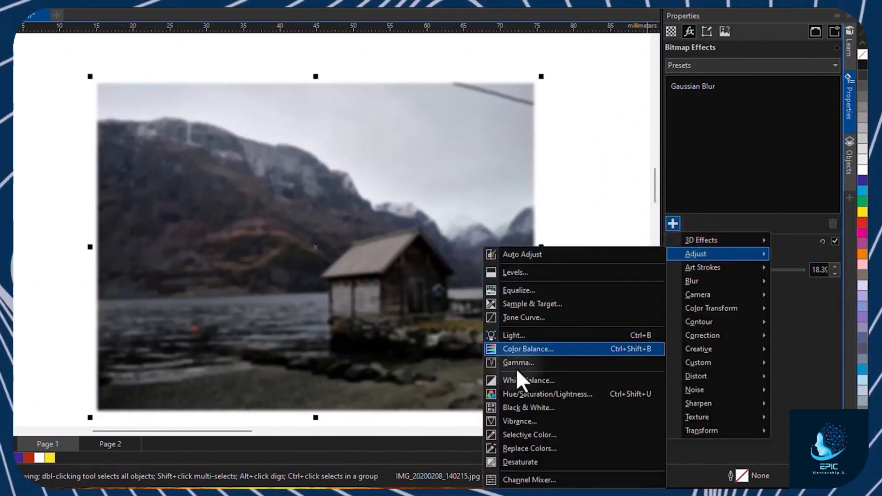
pyautogui.click(528, 393)
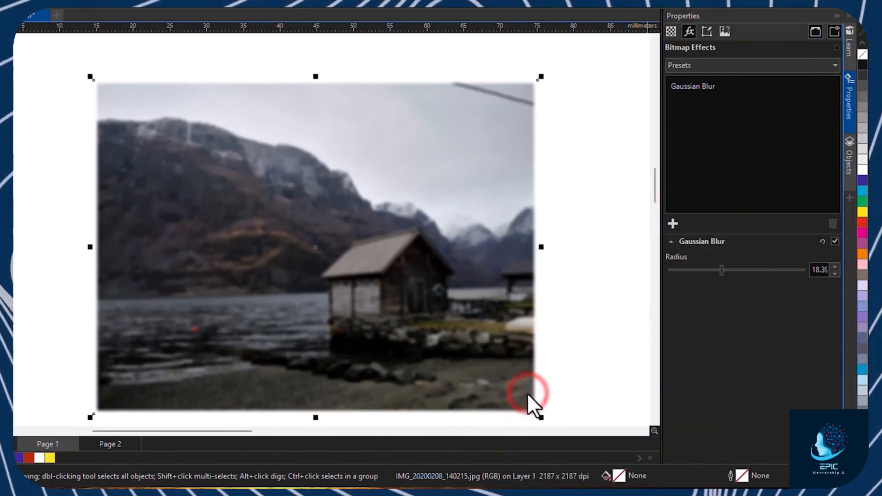
pyautogui.moveTo(736, 299); pyautogui.dragTo(774, 299)
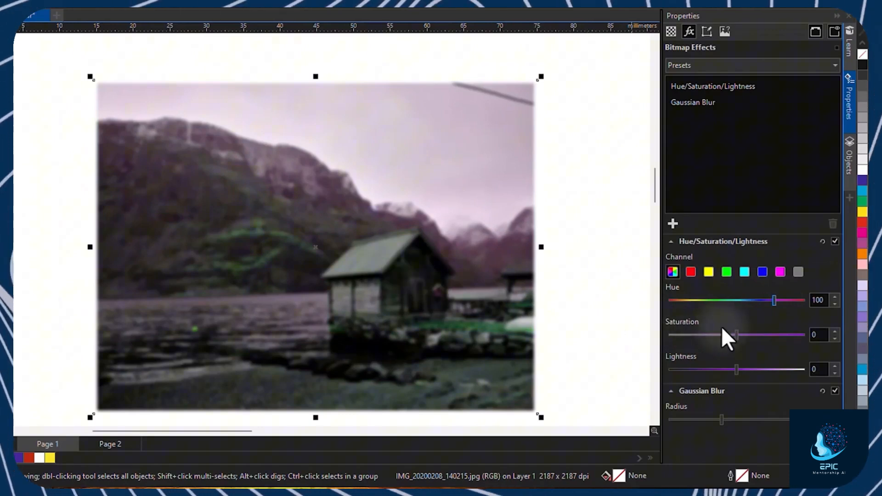
pyautogui.moveTo(718, 337); pyautogui.dragTo(697, 338)
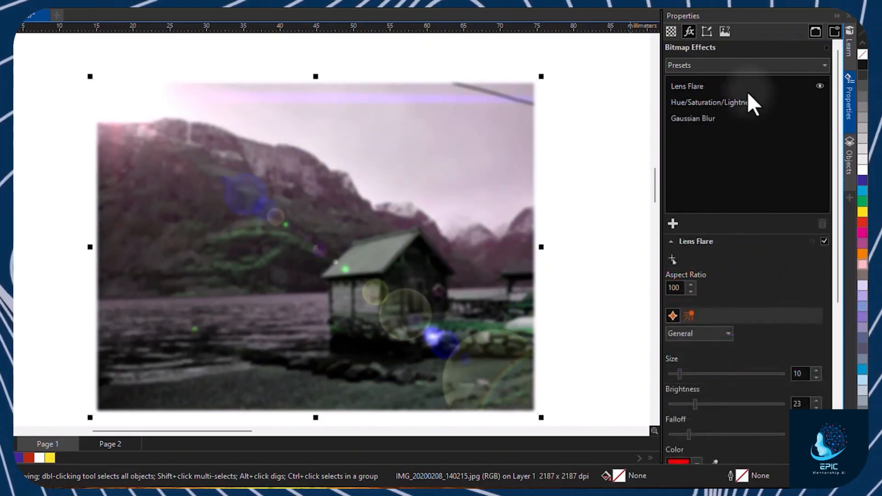
# Step: Hide and reshow the Lens Flare and Hue/Saturation/Lightness effects to compare their influence on the photo
pyautogui.click(747, 88)
pyautogui.click(819, 86)
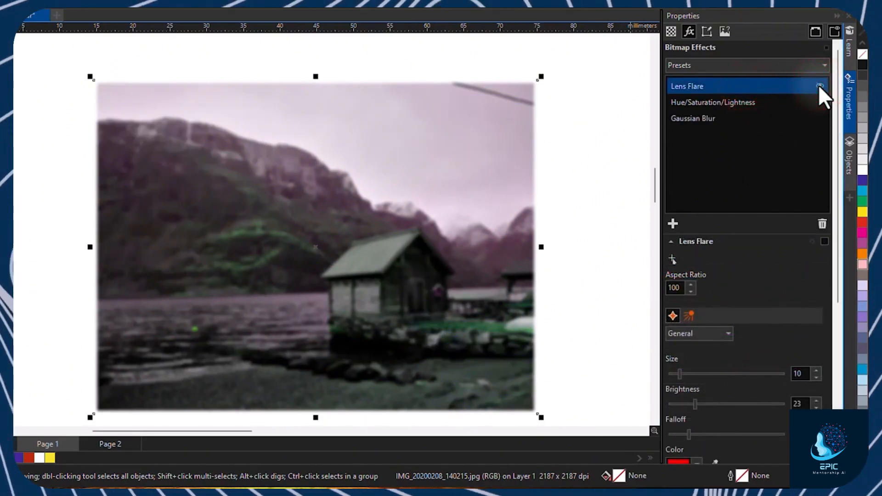
pyautogui.click(818, 86)
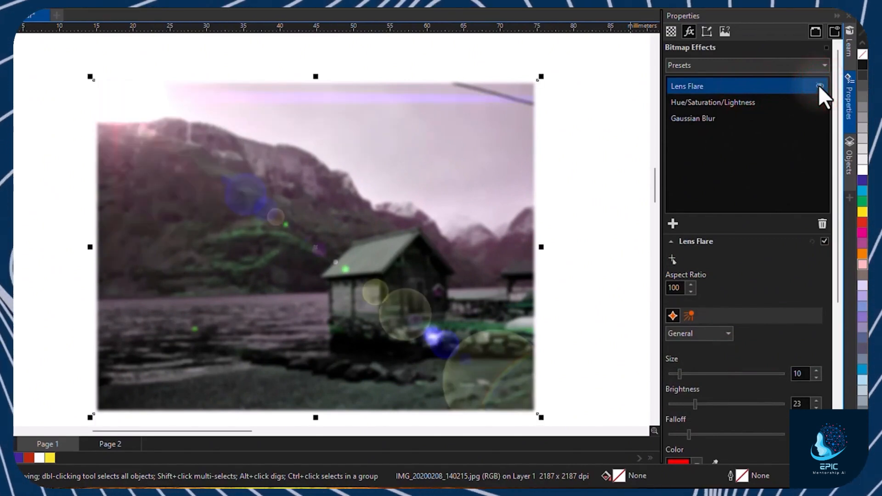
pyautogui.click(800, 104)
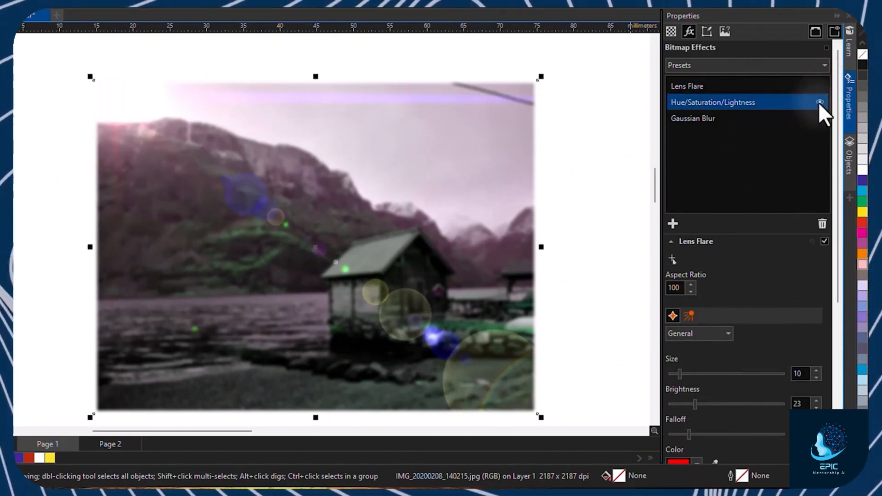
pyautogui.click(819, 102)
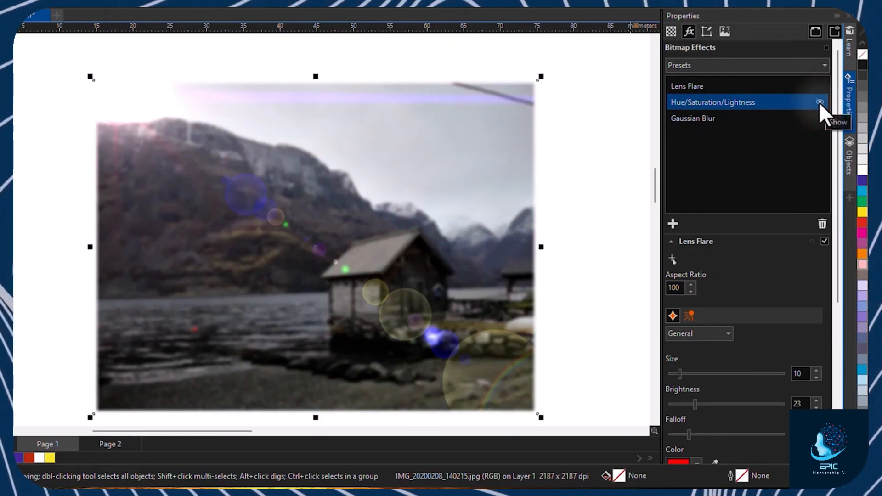
pyautogui.click(819, 102)
# Step: Move the Lens Flare effect below Hue/Saturation/Lightness in the photo's effect order
pyautogui.click(756, 89)
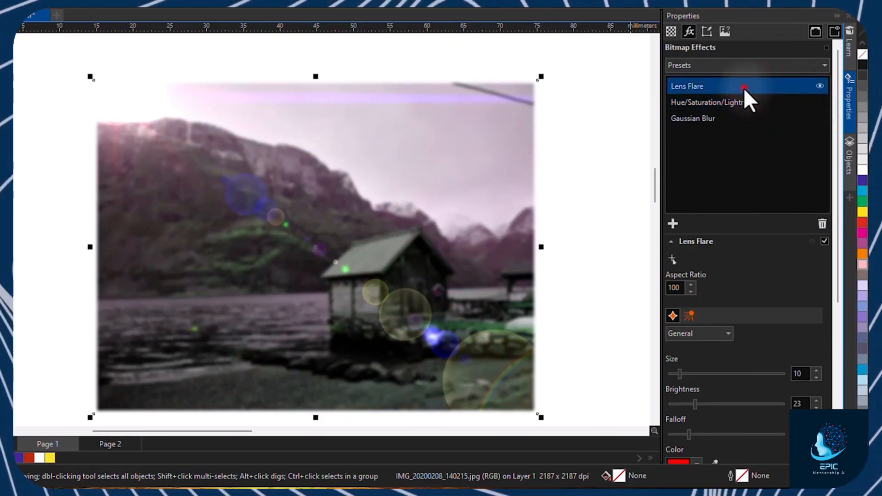
pyautogui.moveTo(743, 88); pyautogui.dragTo(737, 117)
pyautogui.moveTo(736, 128); pyautogui.dragTo(737, 127)
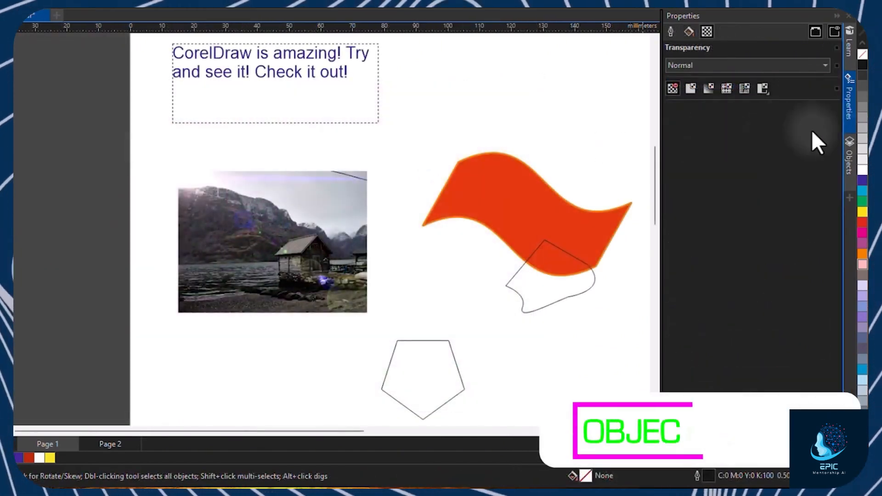
# Step: Show the document's object list, collapse Page 2 and expand Page 1 and its Layer 1
pyautogui.click(850, 160)
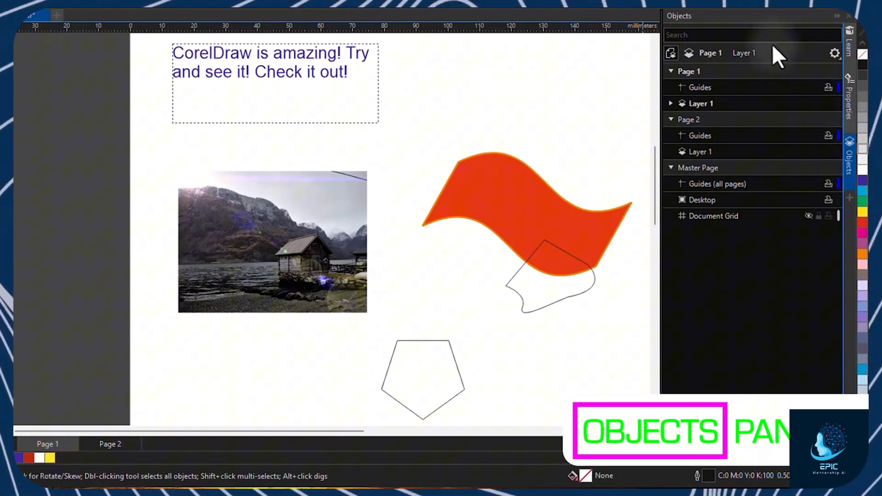
pyautogui.click(671, 120)
pyautogui.click(670, 71)
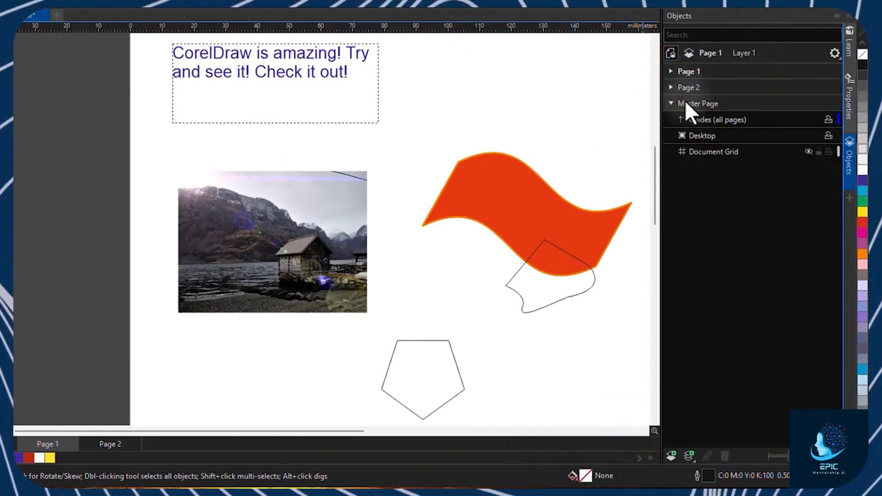
pyautogui.click(672, 71)
pyautogui.click(670, 102)
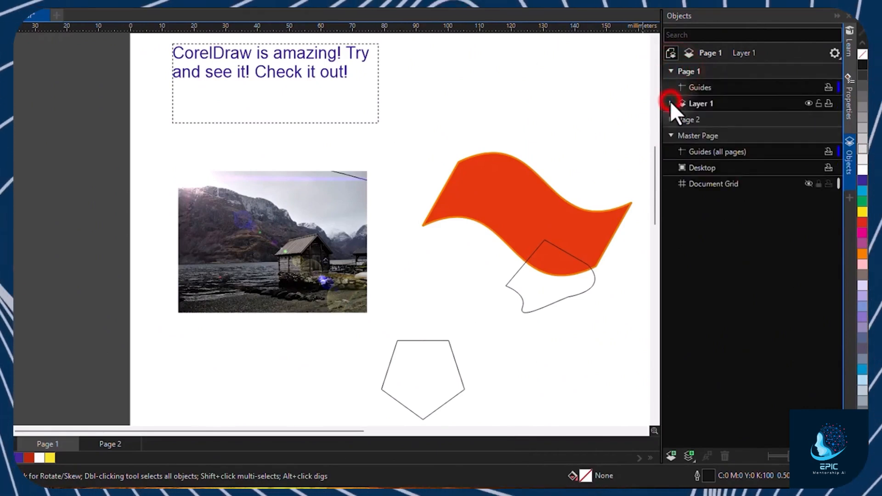
# Step: Select Layer 1, the photo, the paragraph text and the curve one after another in the object list
pyautogui.click(781, 104)
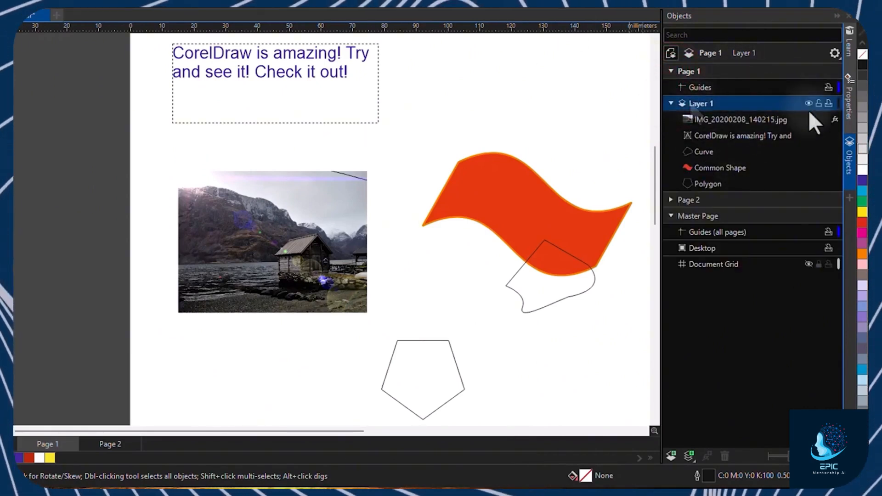
pyautogui.click(754, 122)
pyautogui.click(753, 136)
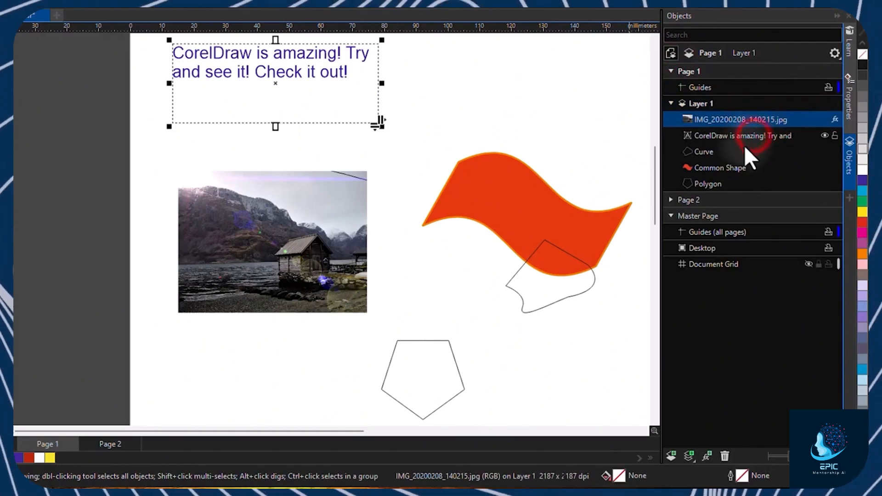
pyautogui.click(736, 156)
pyautogui.click(732, 105)
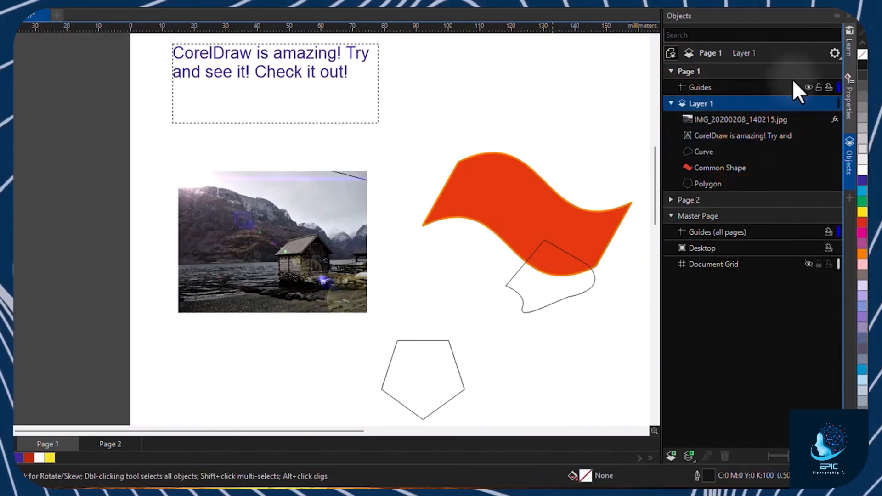
# Step: Hide and reshow the photo and the paragraph text individually from the object list
pyautogui.click(813, 118)
pyautogui.click(813, 119)
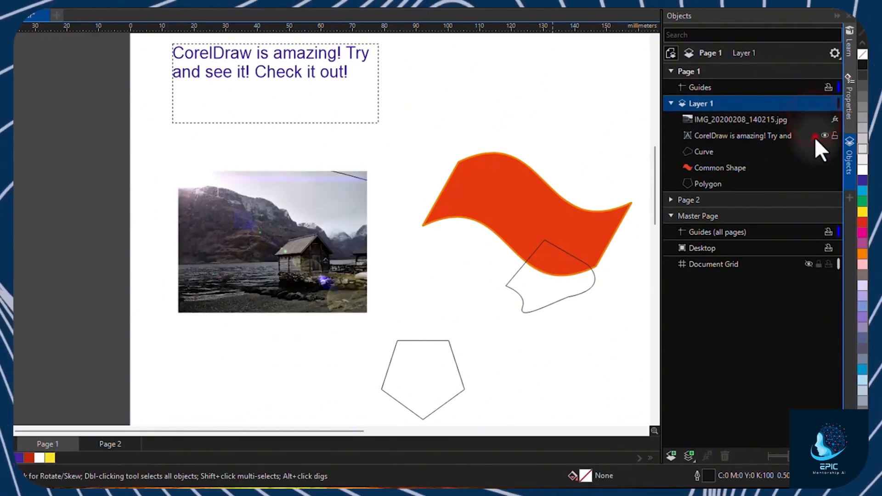
pyautogui.click(816, 136)
pyautogui.click(823, 135)
pyautogui.click(825, 136)
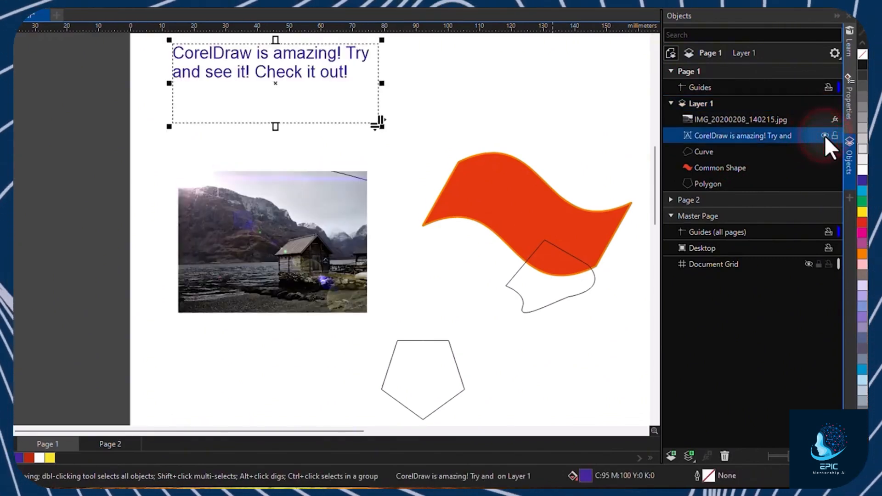
# Step: Shift the red wavy shape slightly up and to the left, lock it and try to move it
pyautogui.moveTo(528, 202); pyautogui.dragTo(512, 189)
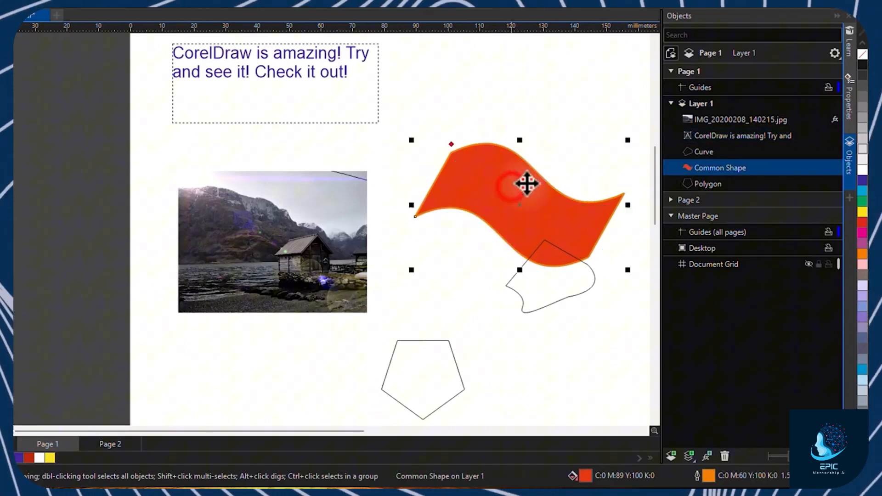
pyautogui.click(835, 169)
pyautogui.click(560, 207)
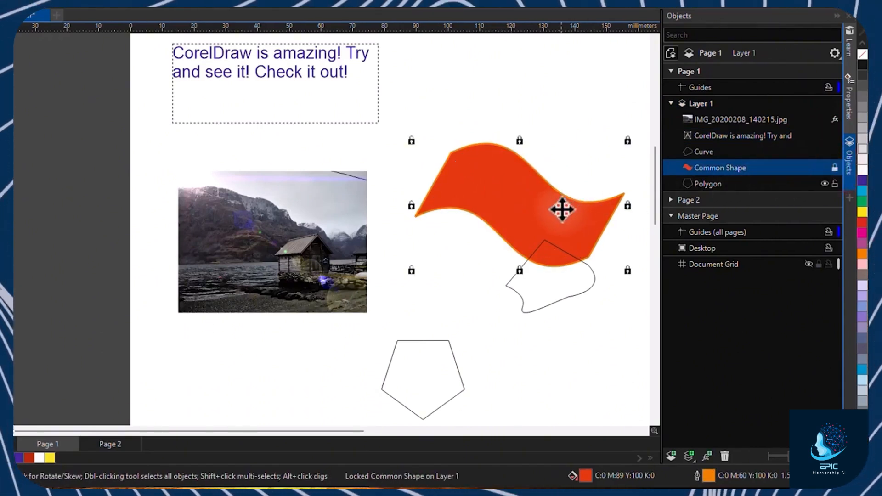
pyautogui.moveTo(491, 191); pyautogui.dragTo(532, 219)
# Step: Select the photo on Layer 1 and toggle its bitmap effects from the object list
pyautogui.click(707, 121)
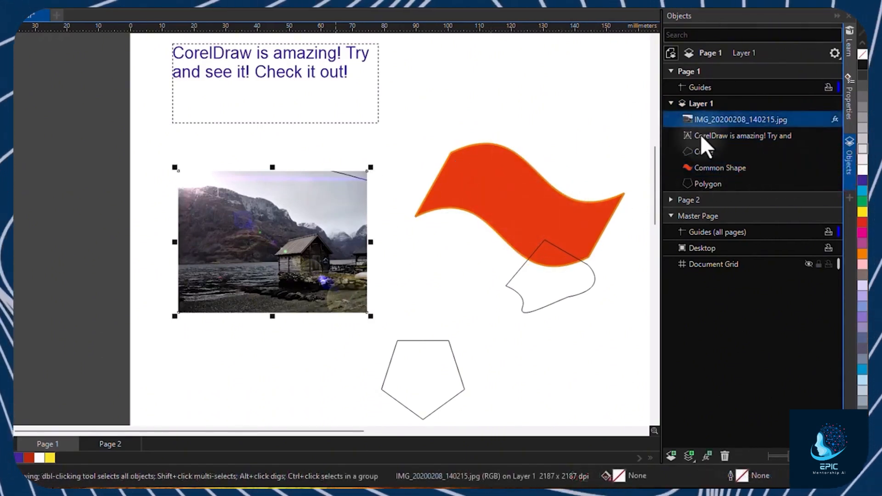
pyautogui.click(836, 120)
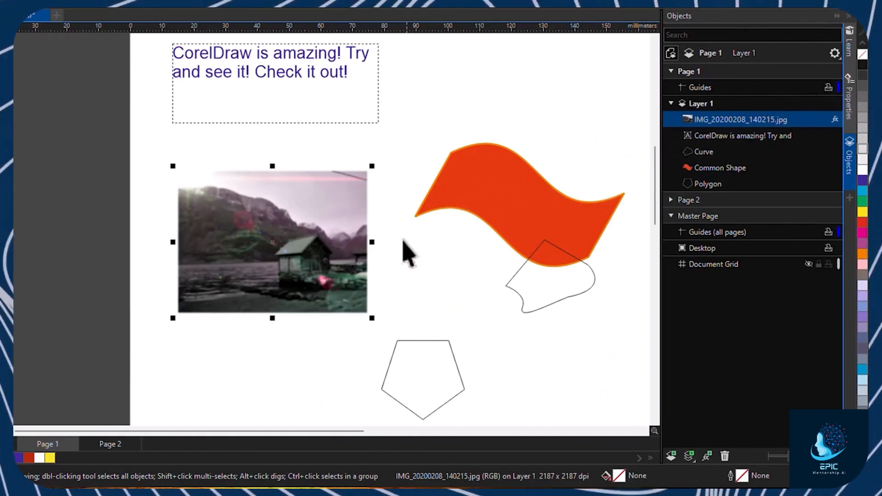
# Step: Add a new layer above Layer 1 on Page 1 and move the red Common Shape onto it
pyautogui.click(731, 168)
pyautogui.moveTo(731, 169)
pyautogui.mouseDown()
pyautogui.moveTo(732, 155)
pyautogui.moveTo(727, 175)
pyautogui.mouseUp()
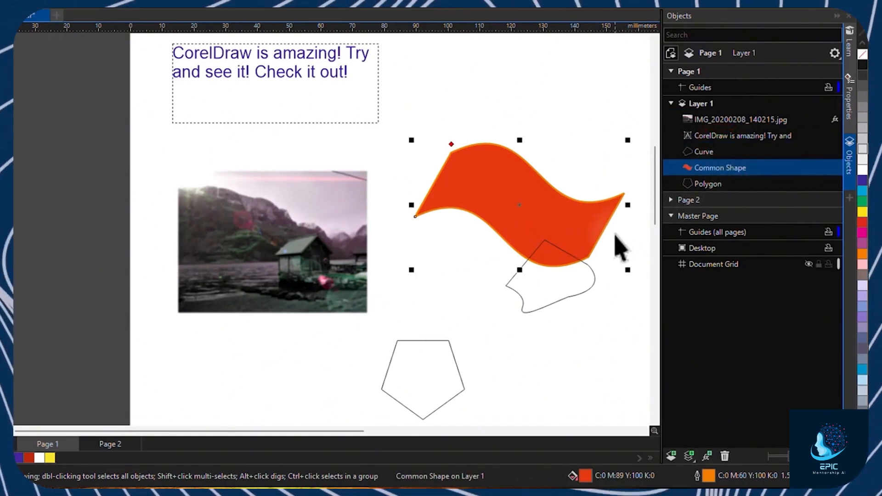
pyautogui.click(671, 456)
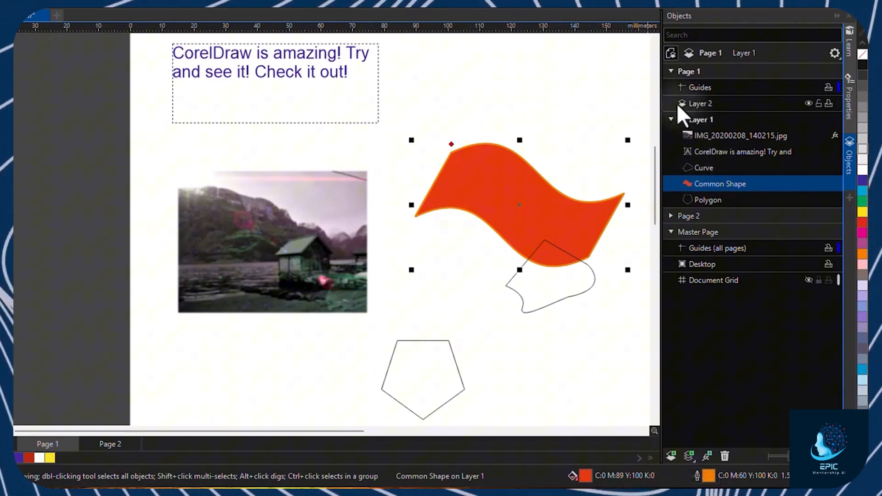
pyautogui.moveTo(716, 184); pyautogui.dragTo(724, 104)
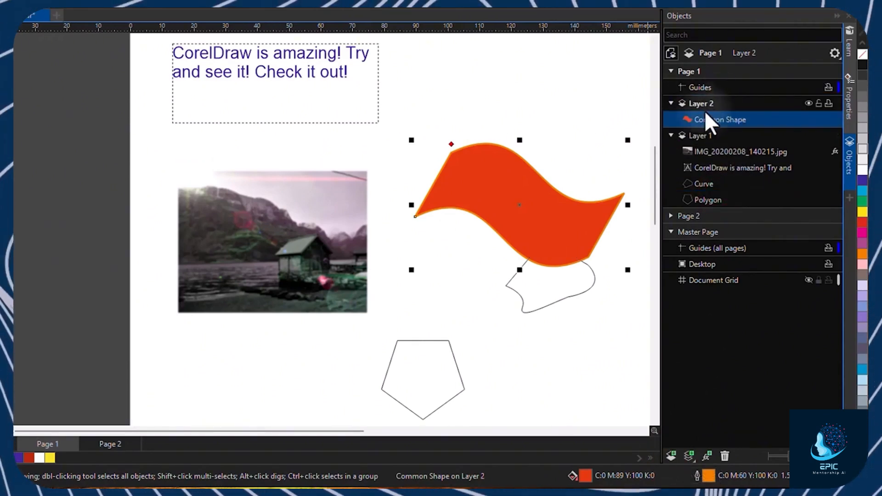
# Step: Hide and reshow Layer 1, and toggle the visibility of Layer 2
pyautogui.click(809, 135)
pyautogui.click(808, 135)
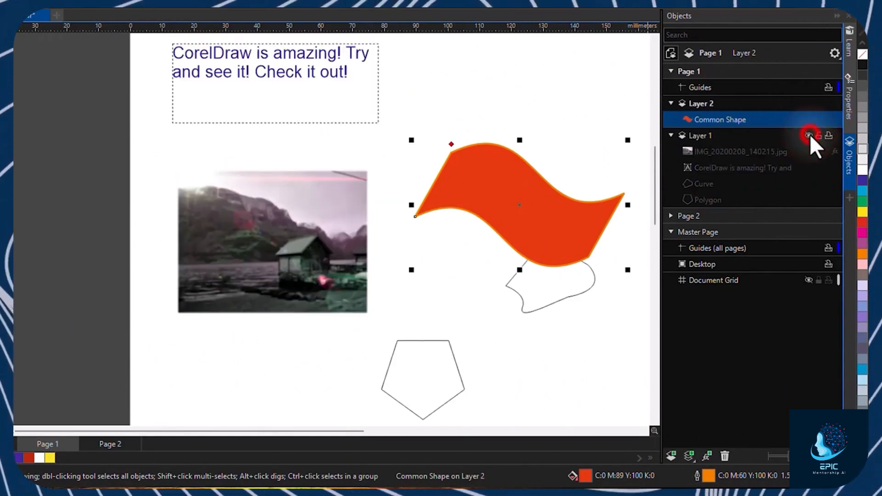
pyautogui.click(808, 103)
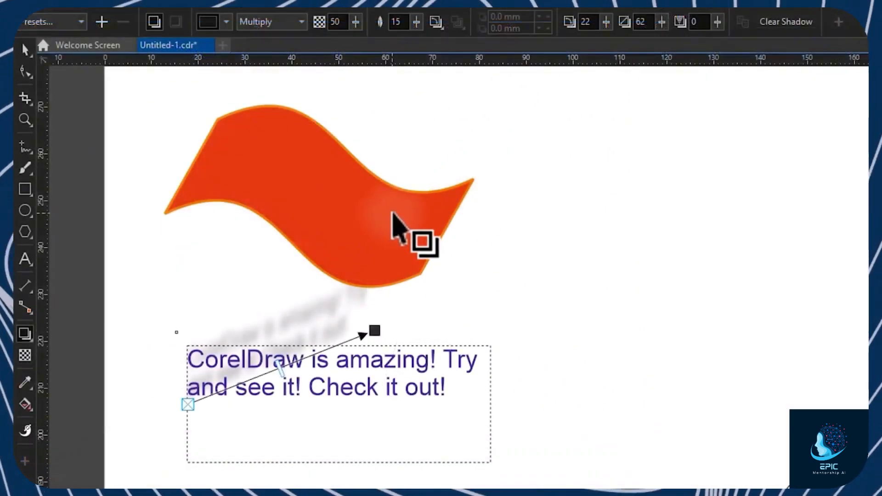
# Step: Try casting a drop shadow from the red wavy shape with the Shadow tool
pyautogui.click(390, 197)
pyautogui.moveTo(321, 197); pyautogui.dragTo(473, 195)
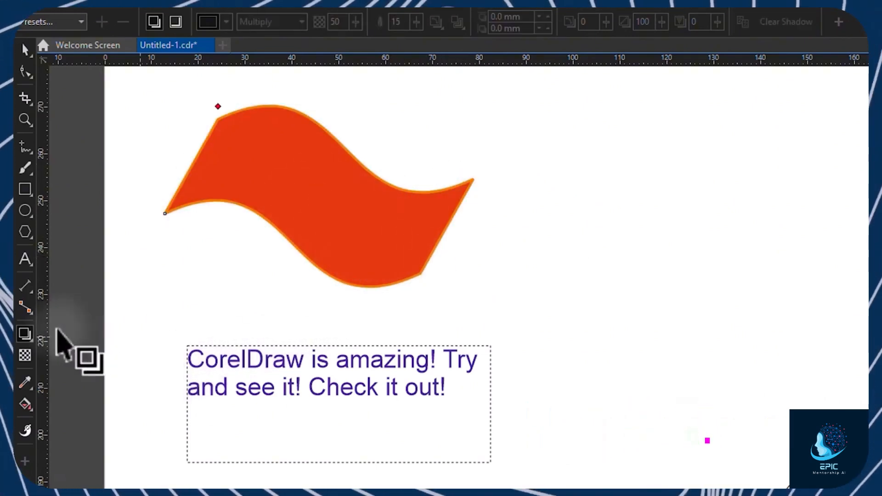
# Step: Try push and pull distortions on the red wavy shape and on the paragraph text
pyautogui.click(29, 339)
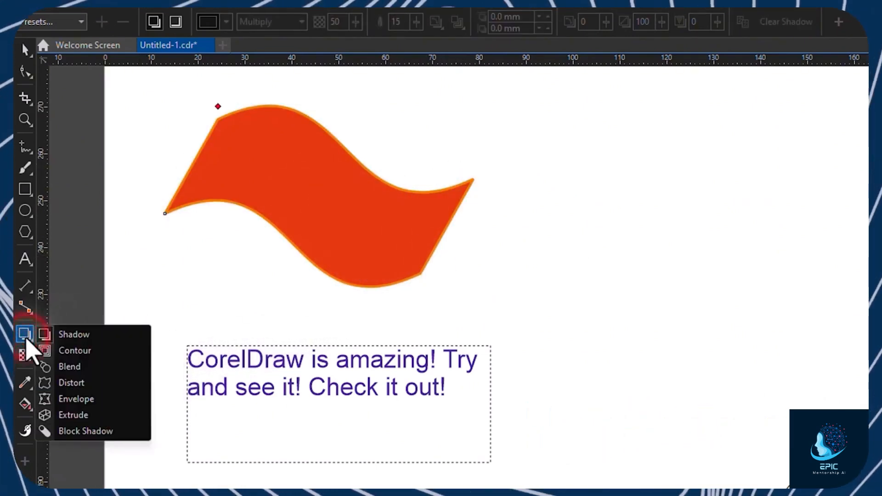
pyautogui.click(80, 381)
pyautogui.moveTo(320, 229); pyautogui.dragTo(363, 228)
pyautogui.click(350, 370)
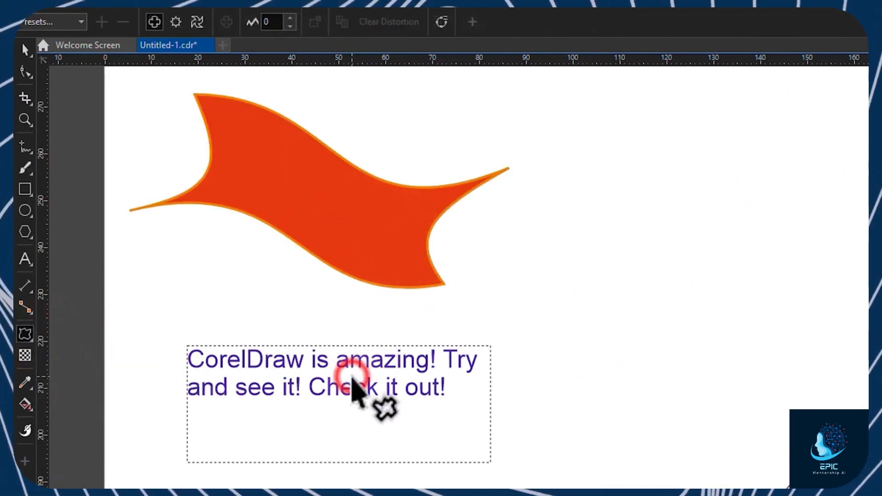
pyautogui.moveTo(367, 362); pyautogui.dragTo(409, 349)
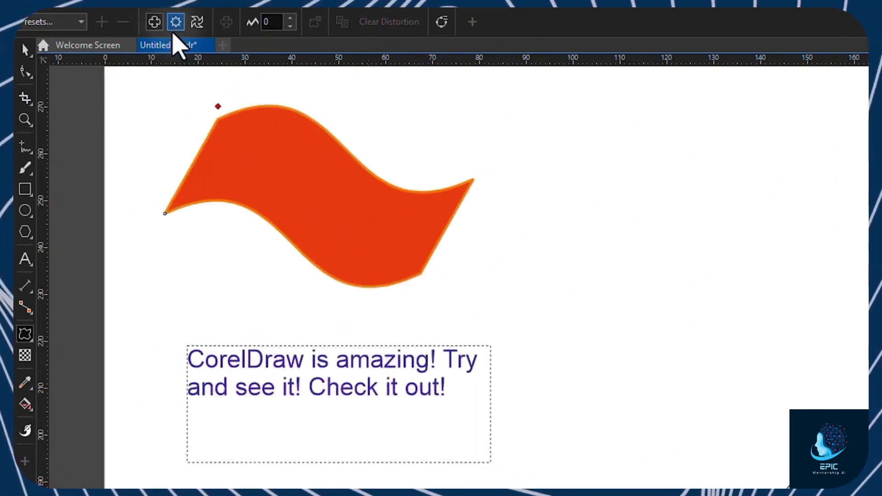
# Step: Try a counterclockwise Twister distortion of about 142 degrees and a Zipper distortion on the red wavy shape
pyautogui.click(192, 25)
pyautogui.moveTo(307, 188); pyautogui.dragTo(223, 123)
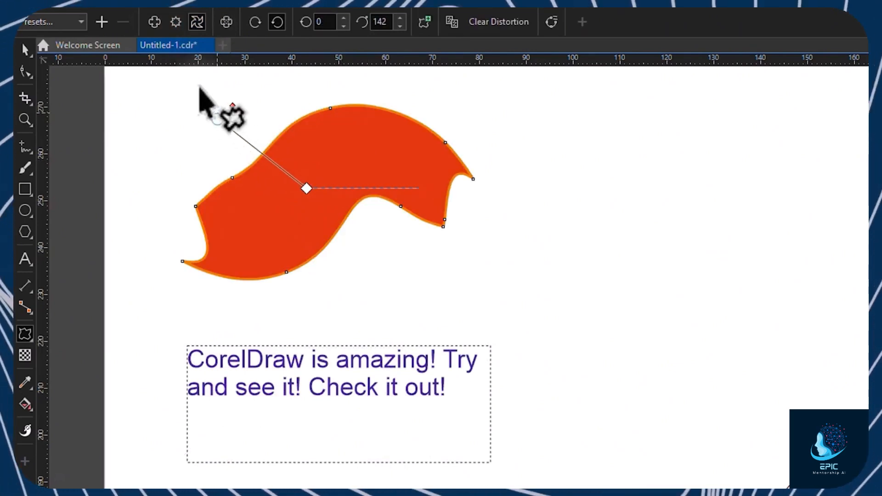
pyautogui.click(176, 22)
pyautogui.moveTo(299, 194); pyautogui.dragTo(351, 171)
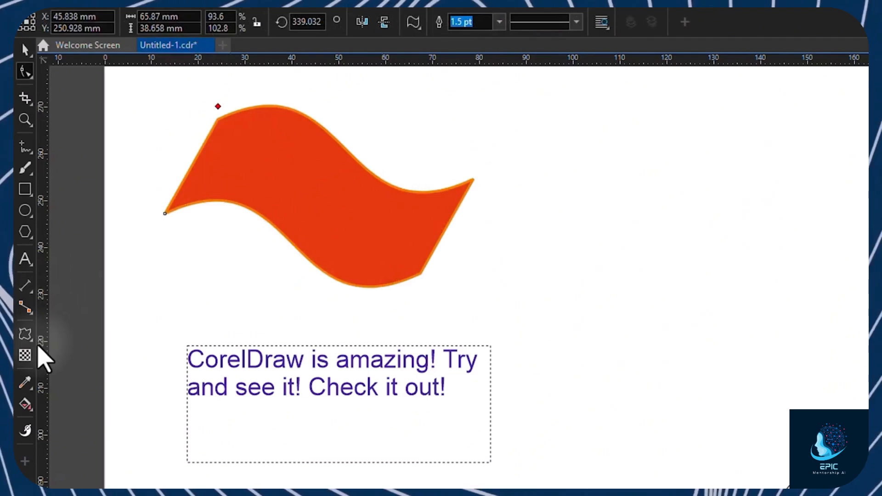
# Step: Extrude the red wavy shape to a depth of about 34 with the Extrude tool
pyautogui.click(25, 334)
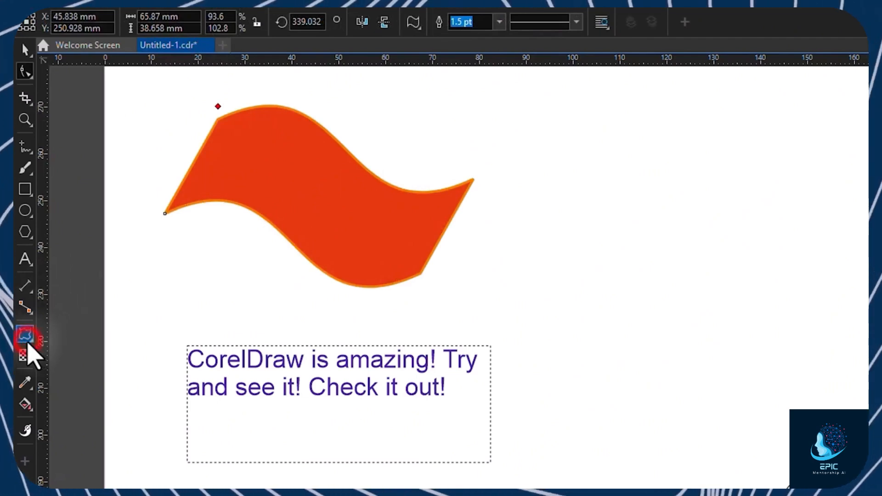
pyautogui.click(87, 415)
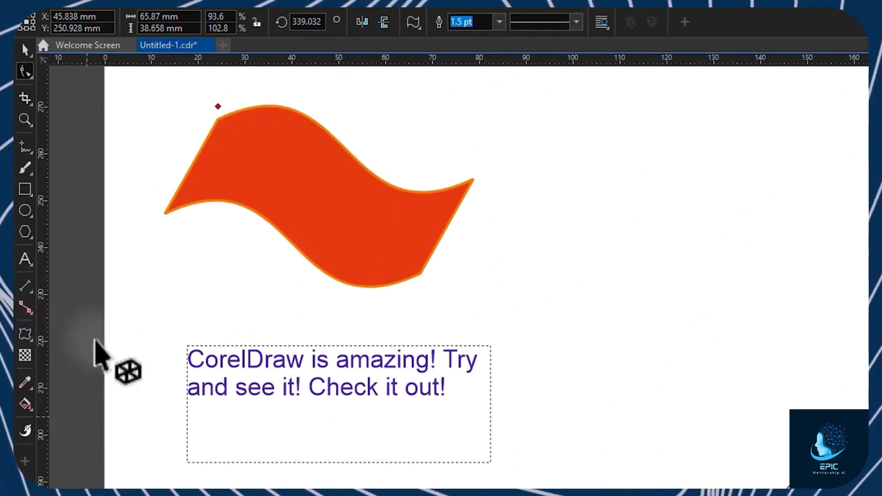
pyautogui.moveTo(305, 189); pyautogui.dragTo(558, 164)
pyautogui.moveTo(367, 192); pyautogui.dragTo(343, 195)
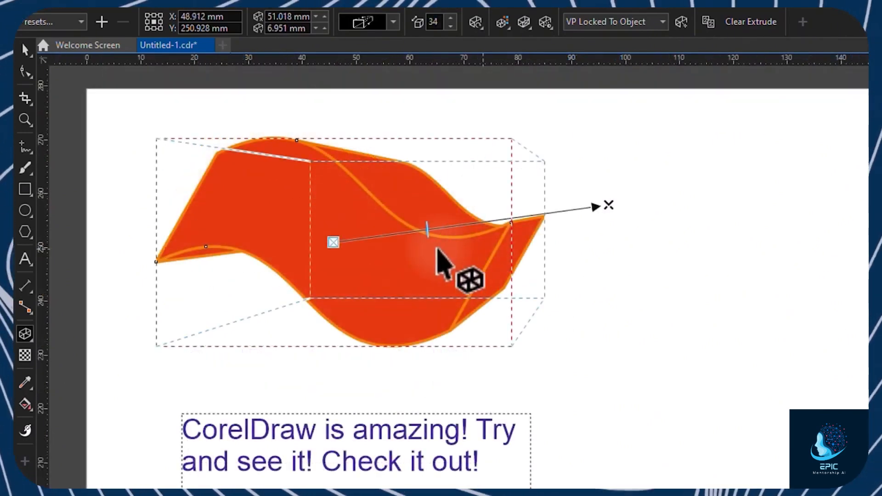
# Step: Rotate the extruded red shape in 3D, tilting it vertically and turning it slightly clockwise
pyautogui.click(438, 249)
pyautogui.moveTo(461, 255); pyautogui.dragTo(419, 256)
pyautogui.click(407, 256)
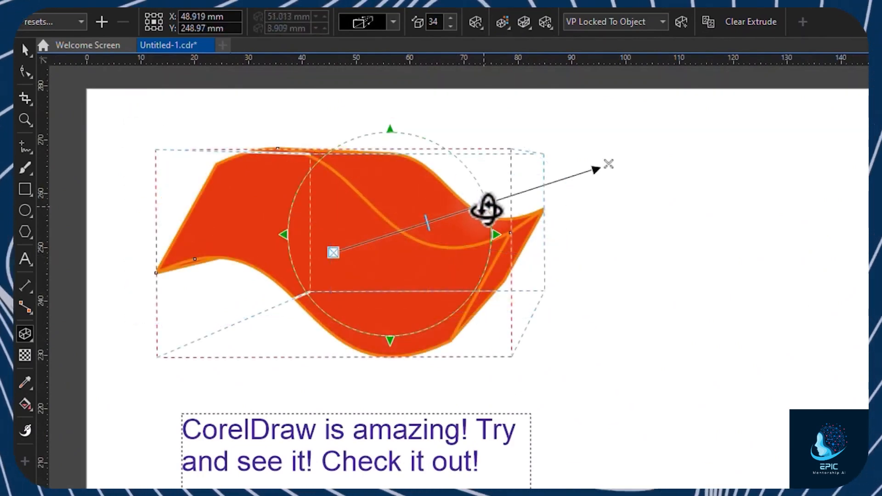
pyautogui.moveTo(496, 238); pyautogui.dragTo(456, 186)
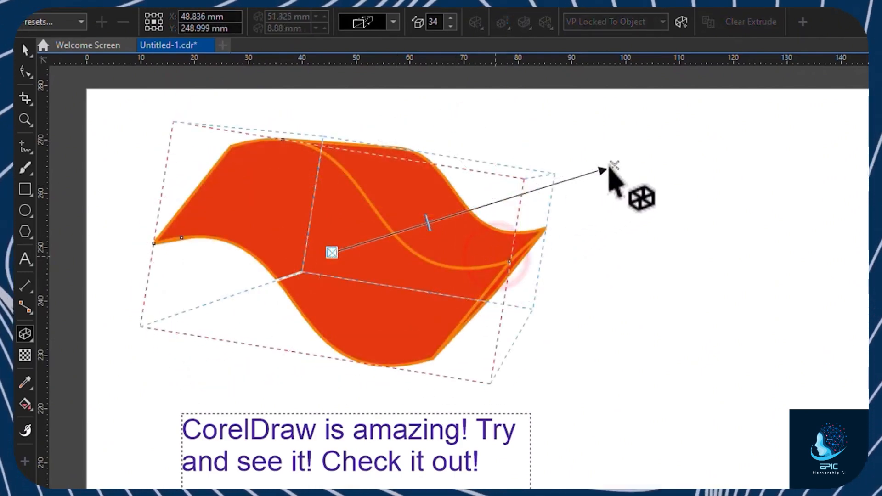
pyautogui.click(614, 166)
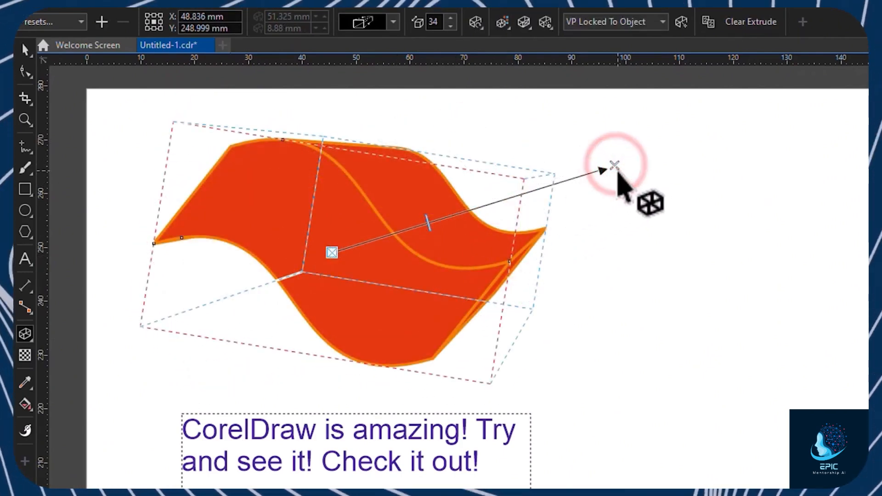
# Step: Try a solid orange extrusion color of C 0, M 60, Y 100, K 0 on the red wavy shape
pyautogui.click(502, 23)
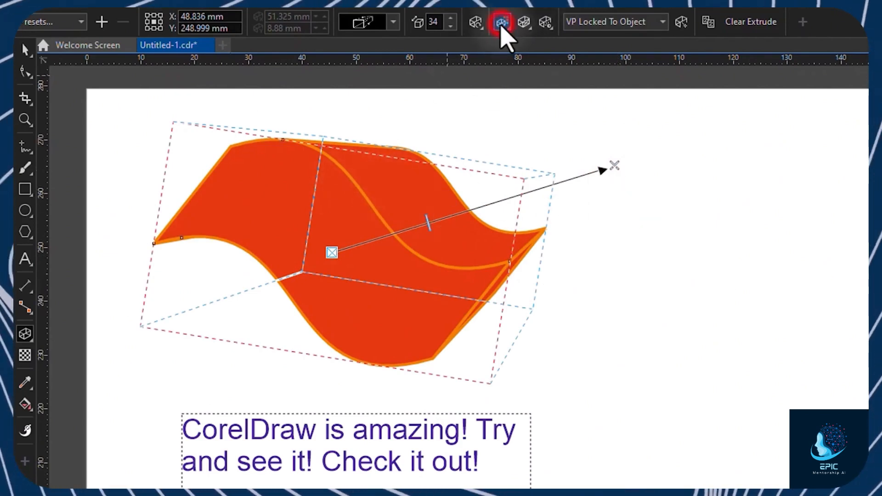
pyautogui.click(530, 58)
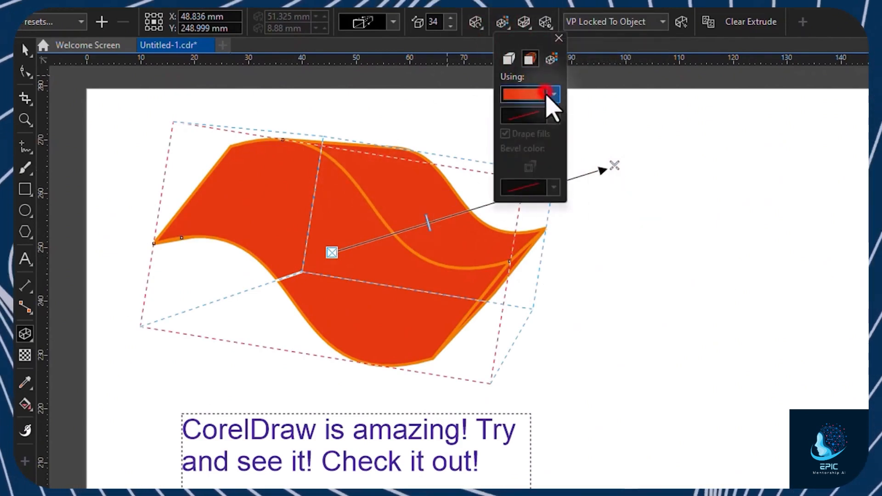
pyautogui.click(553, 94)
pyautogui.moveTo(587, 186); pyautogui.dragTo(611, 163)
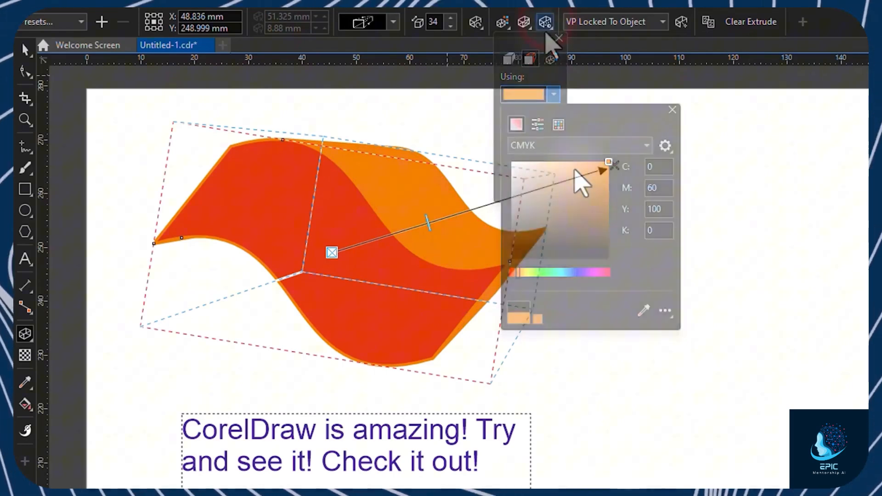
# Step: Turn on light 1 for the extrusion and move it to the sphere's upper middle, and clear the extrusion from the shape
pyautogui.click(546, 23)
pyautogui.click(547, 257)
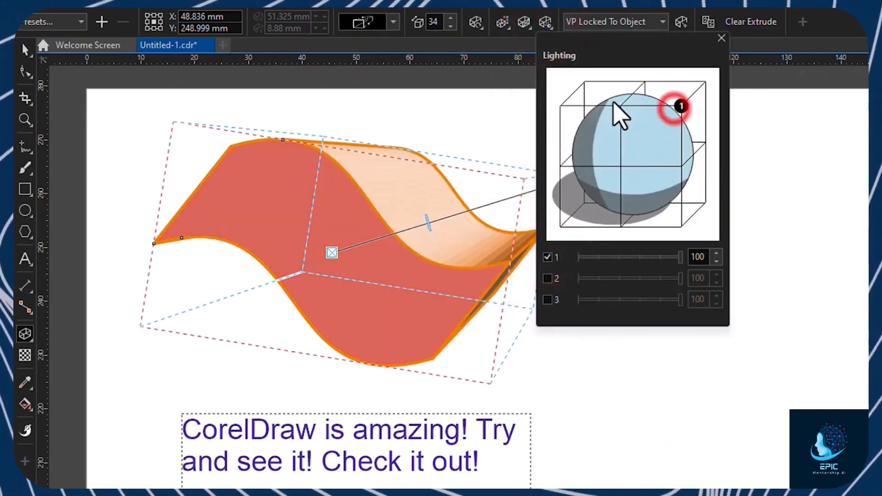
pyautogui.moveTo(679, 109); pyautogui.dragTo(620, 108)
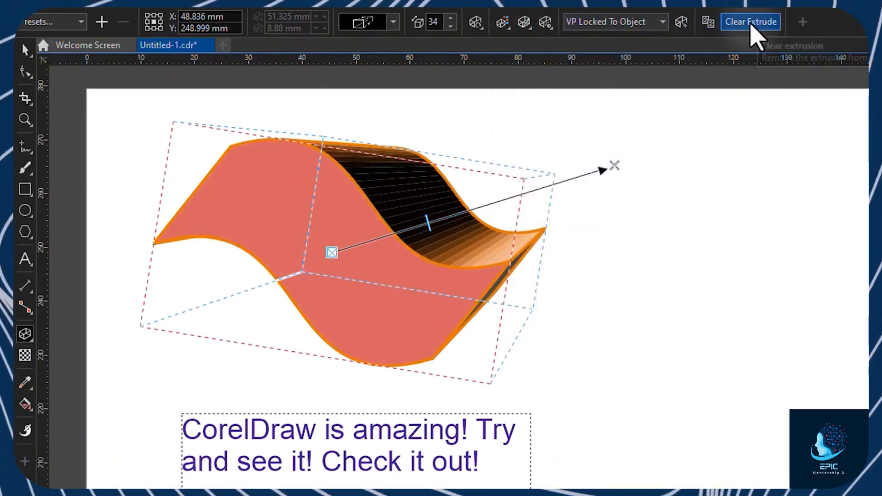
pyautogui.click(751, 23)
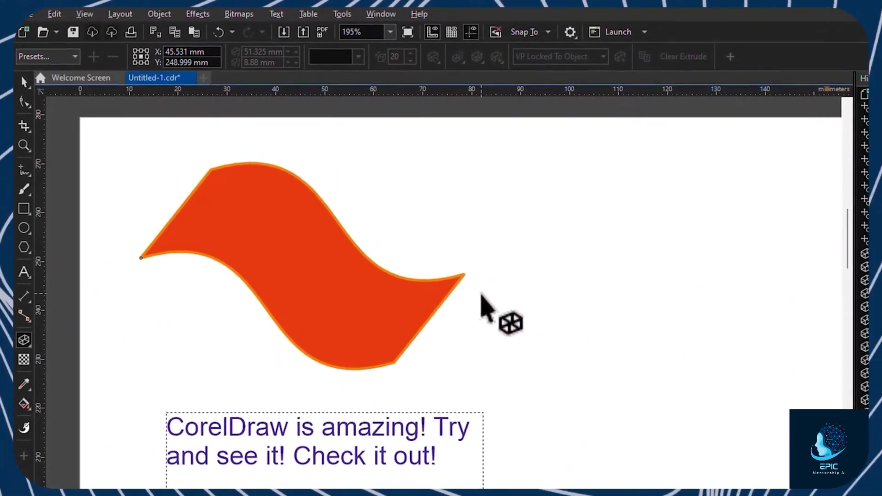
# Step: Start saving the drawing under a new format and try the PDF file type
pyautogui.click(24, 19)
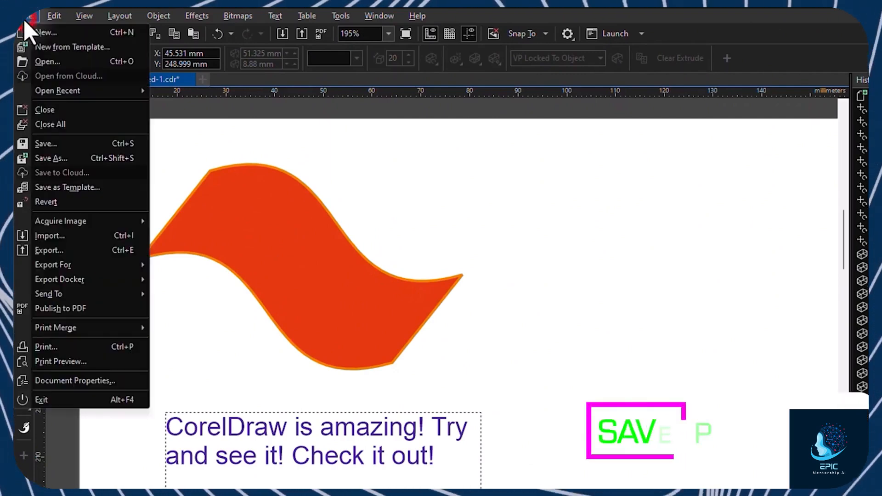
pyautogui.click(80, 164)
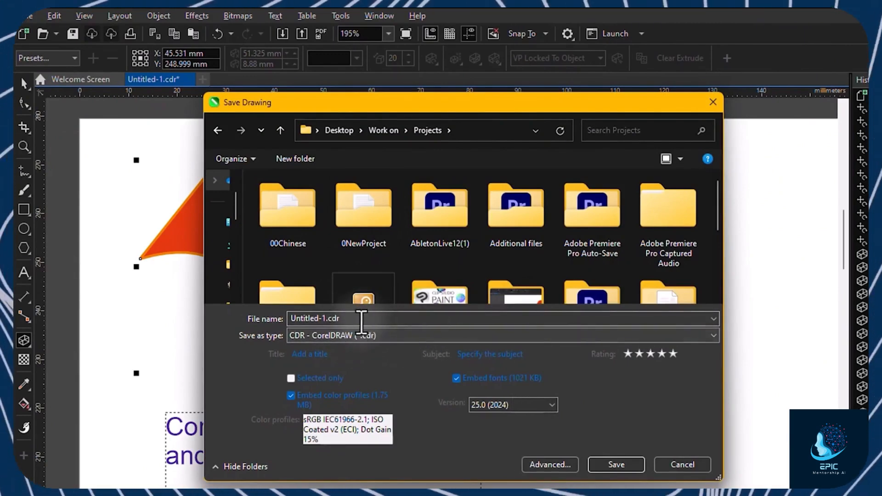
pyautogui.click(384, 338)
pyautogui.click(382, 337)
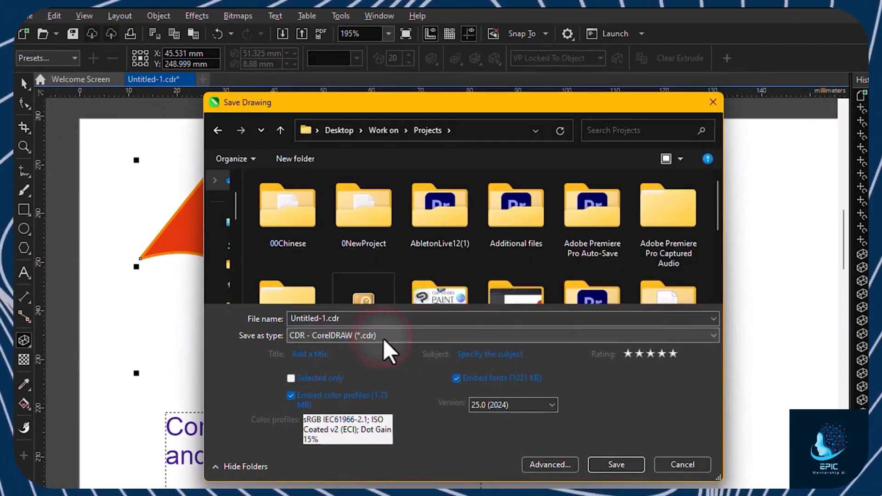
pyautogui.click(398, 337)
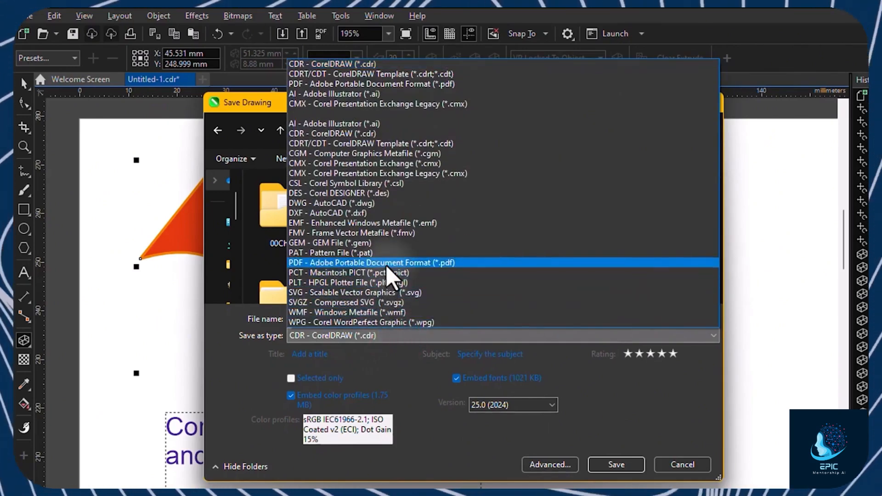
pyautogui.click(385, 263)
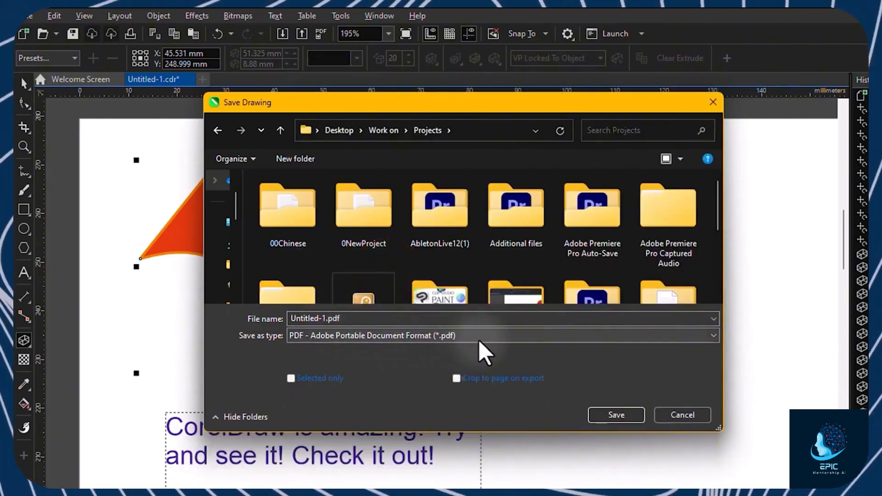
# Step: Try the SVG - Scalable Vector Graphics file type for the drawing and cancel the save
pyautogui.click(492, 338)
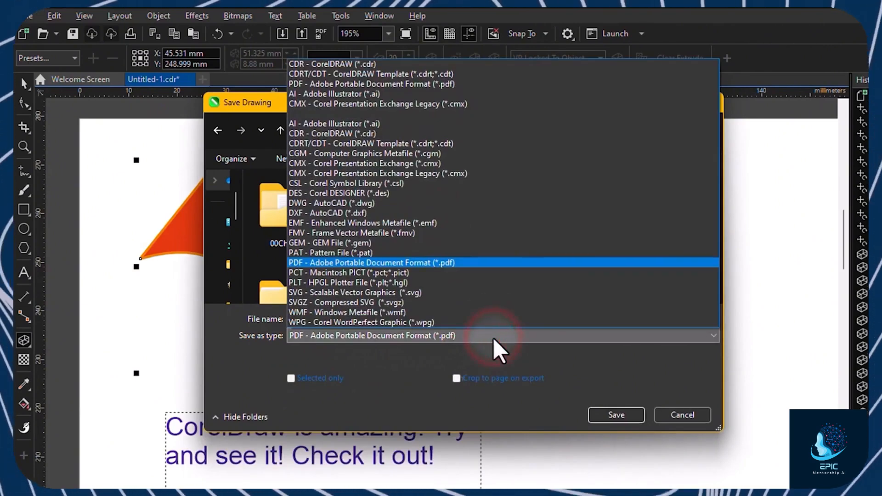
pyautogui.click(445, 292)
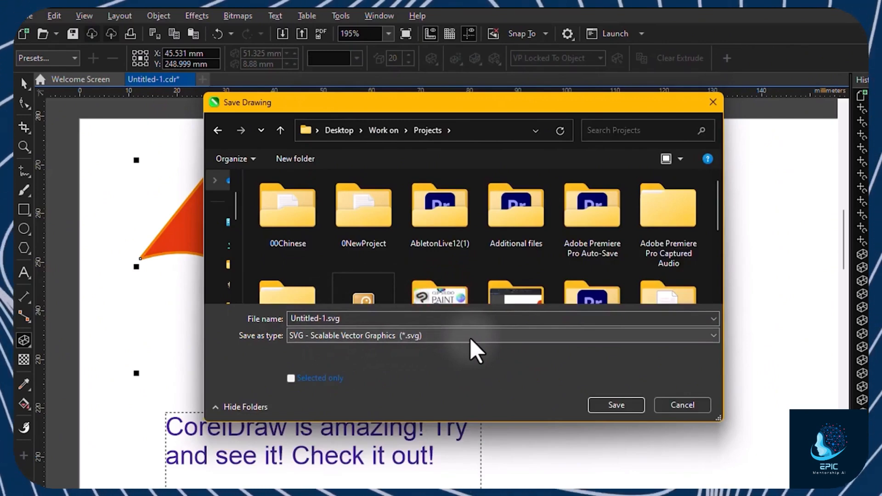
pyautogui.click(682, 405)
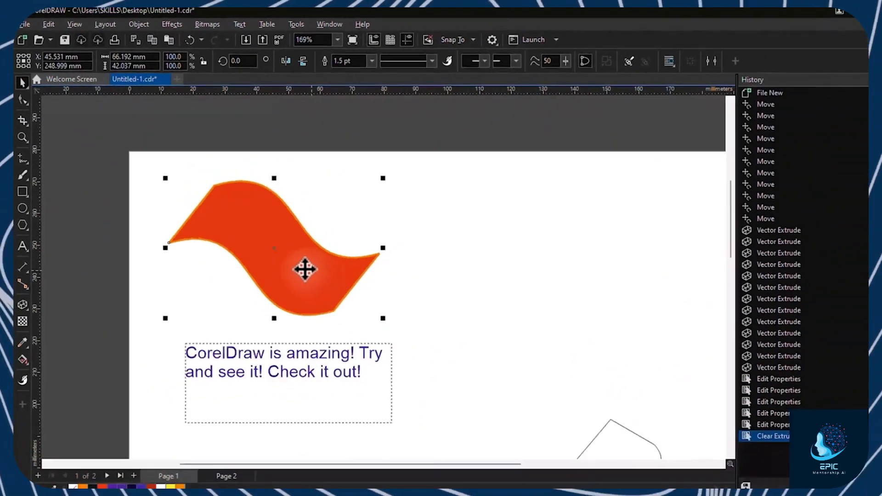
pyautogui.scroll(-5, 405, 304)
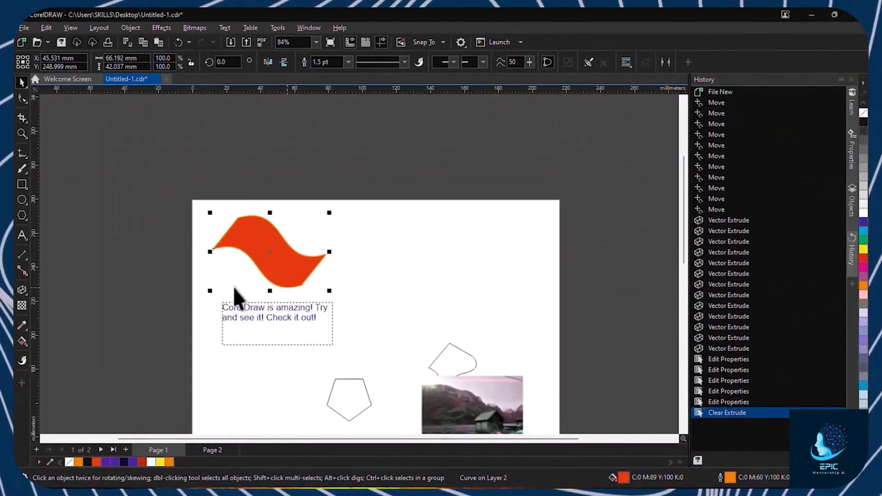